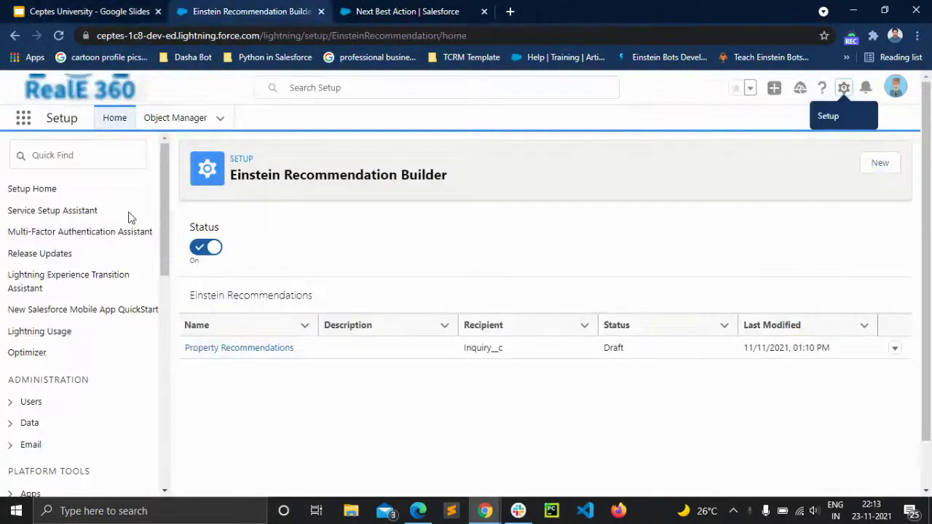
Search the Setup options for "eins" to locate the Einstein settings, and clear the search
{"action": "left_click", "coordinate": [71, 157]}
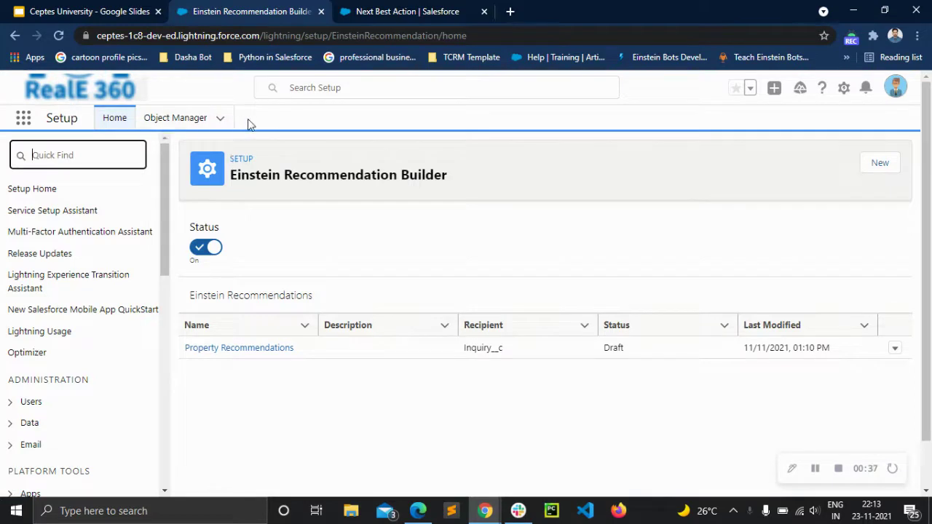
{"action": "left_click", "coordinate": [88, 161]}
{"action": "type", "text": "eins"}
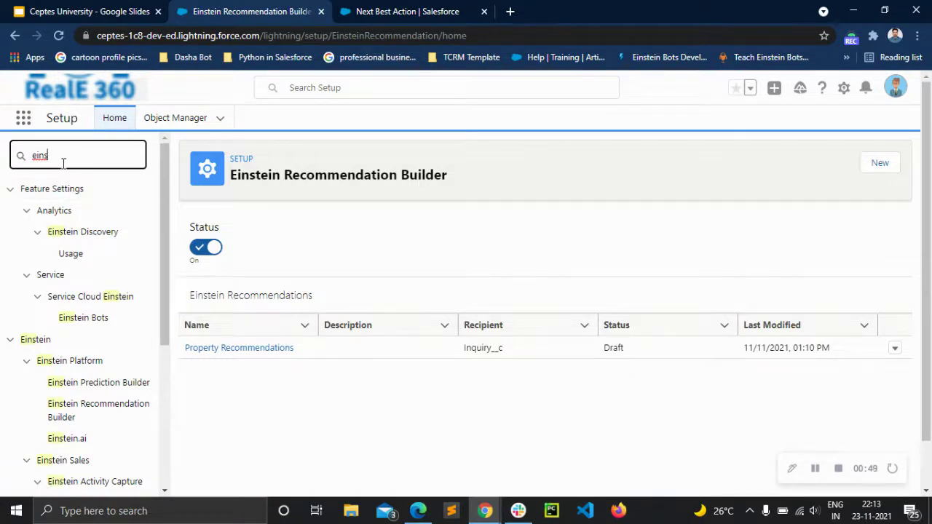
{"action": "key", "text": "BackSpace"}
{"action": "key", "text": "BackSpace"}
{"action": "key", "text": "BackSpace"}
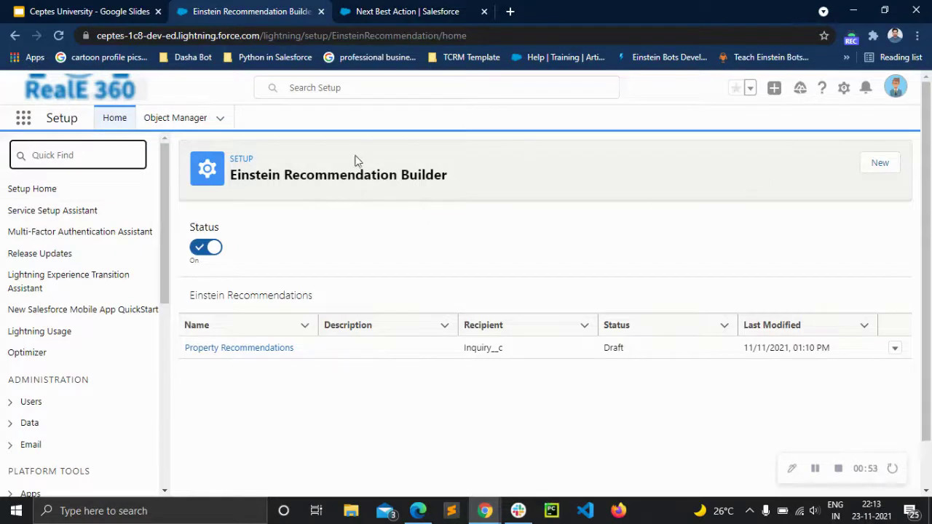
{"action": "left_click", "coordinate": [652, 226]}
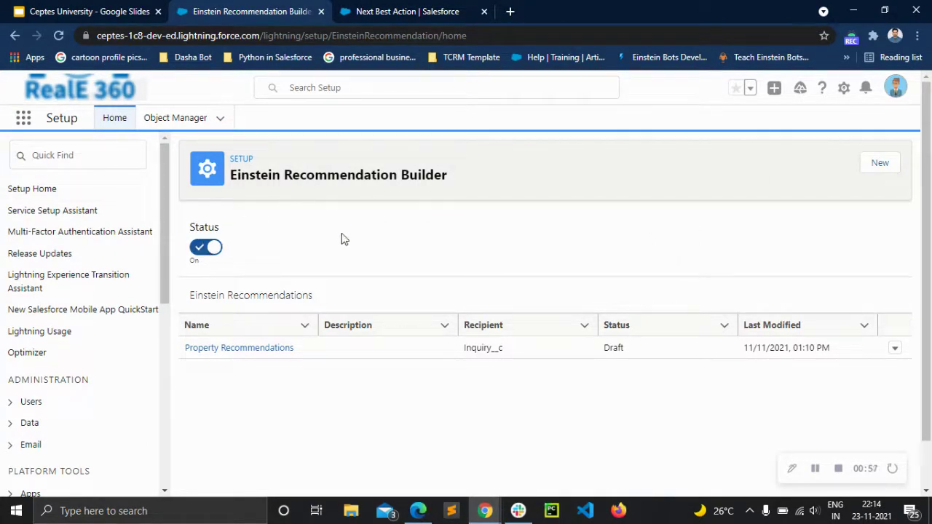
Start a new Einstein recommendation with Property as the recommended items object
{"action": "left_click", "coordinate": [879, 165]}
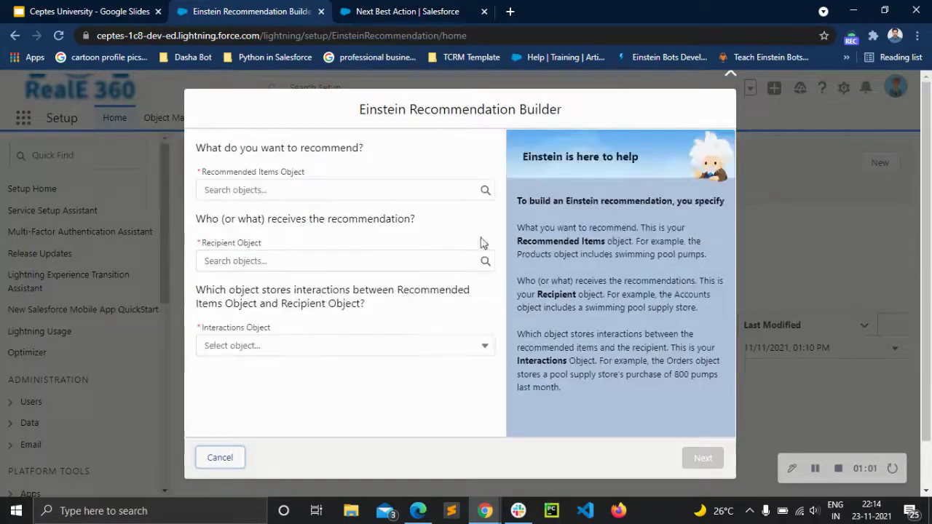
{"action": "left_click", "coordinate": [328, 190]}
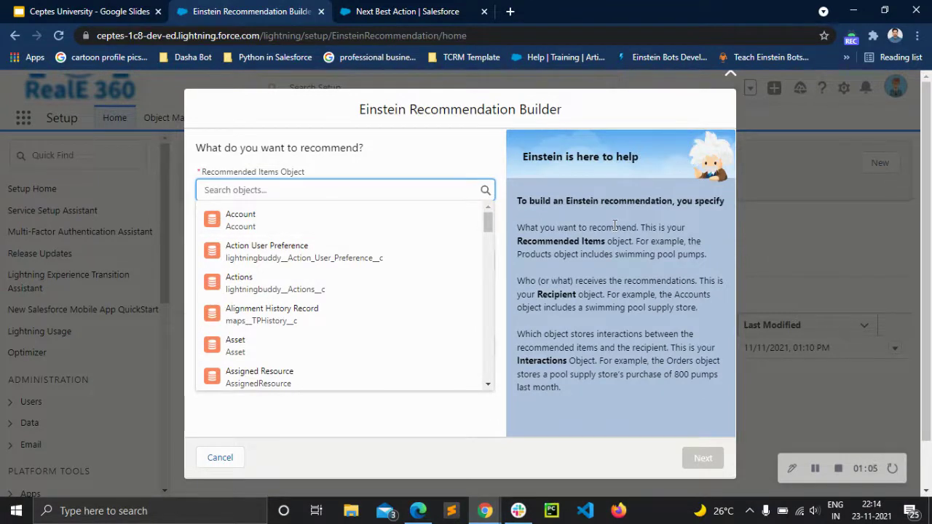
{"action": "left_click", "coordinate": [377, 168]}
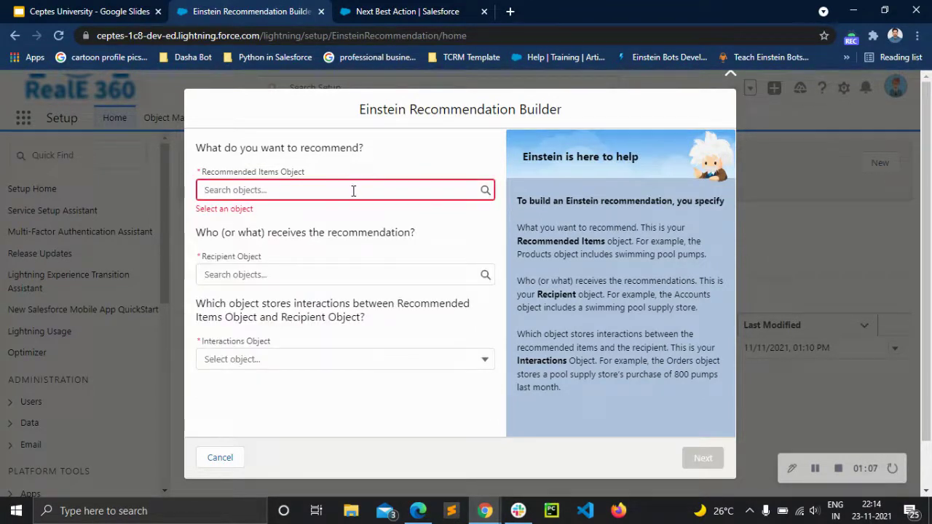
{"action": "left_click", "coordinate": [354, 191]}
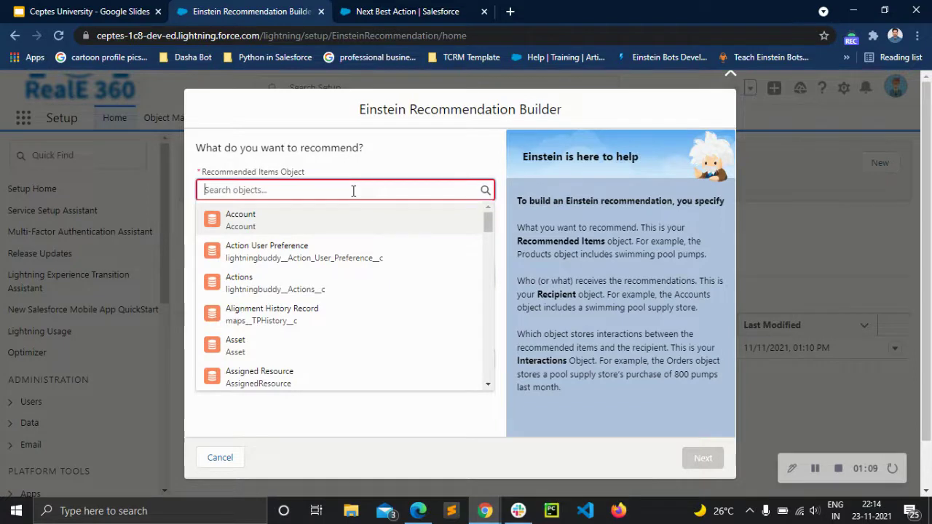
{"action": "type", "text": "prop"}
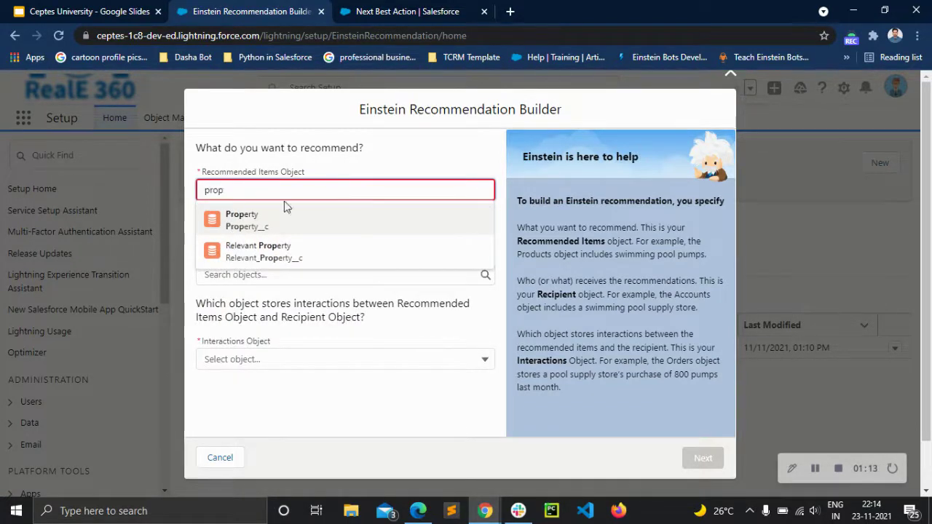
{"action": "left_click", "coordinate": [270, 220]}
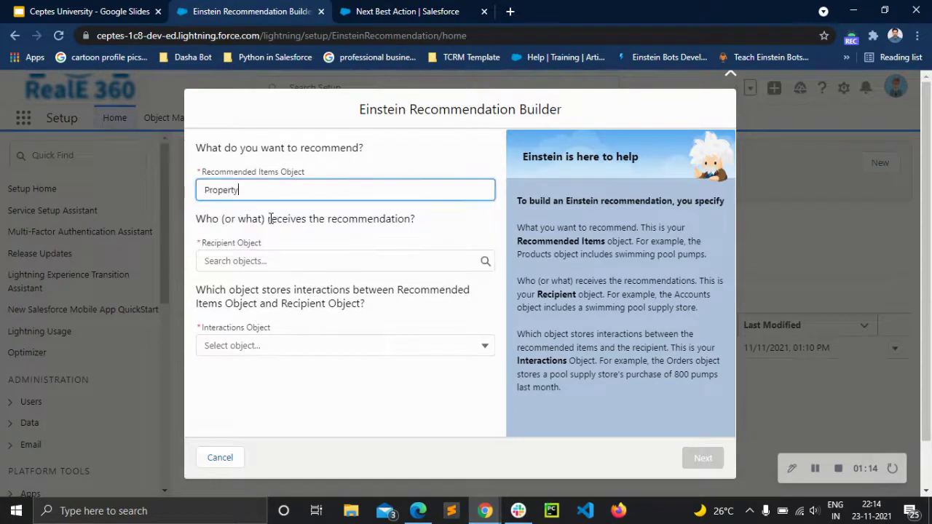
Choose Inquiry as the recipient object and Relevant Property as the interactions object, and discard the new recommendation at the naming page
{"action": "left_click", "coordinate": [264, 263]}
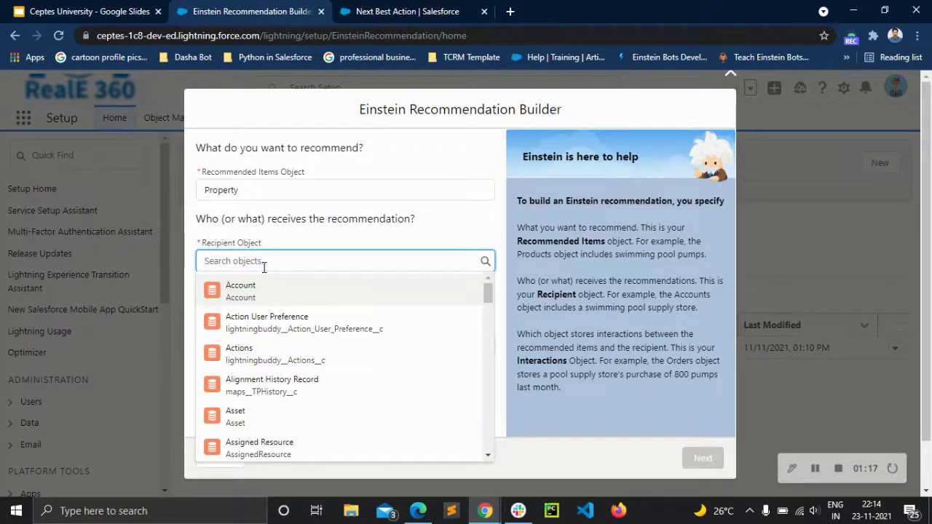
{"action": "type", "text": "inq"}
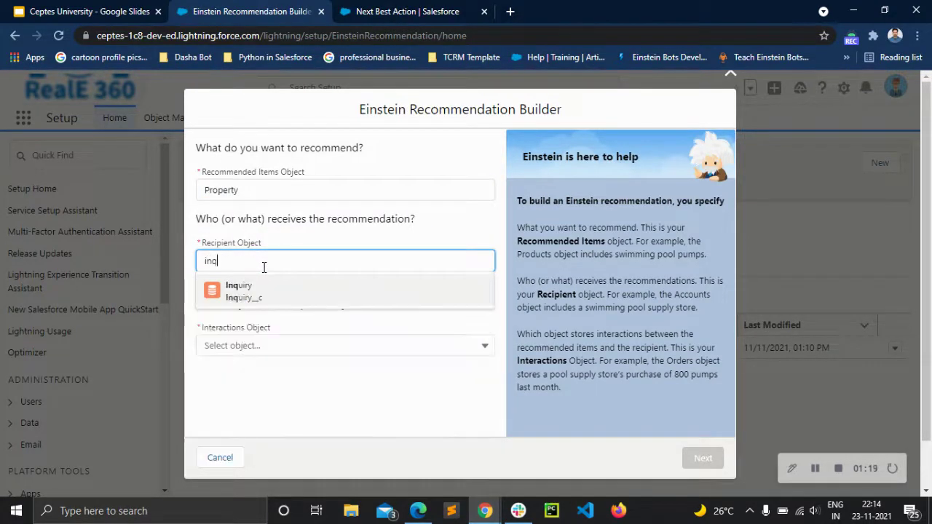
{"action": "left_click", "coordinate": [280, 300]}
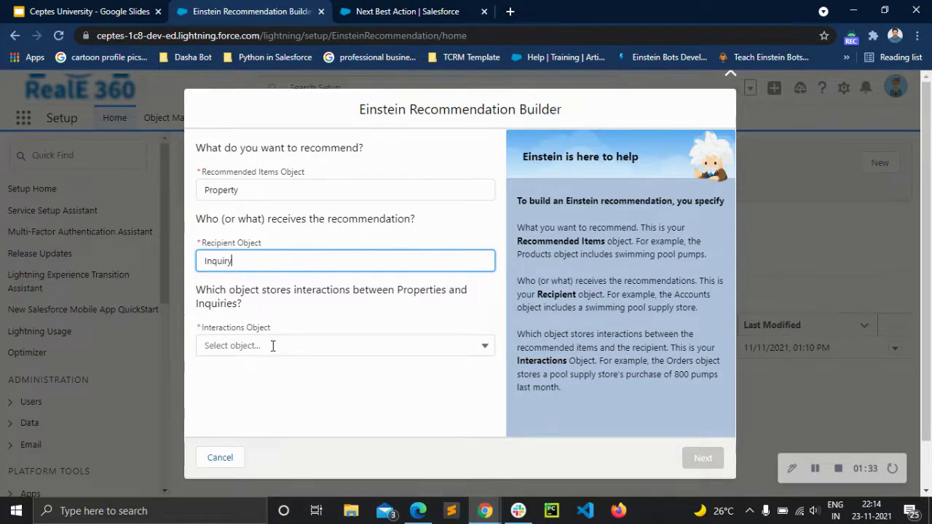
{"action": "left_click", "coordinate": [273, 346]}
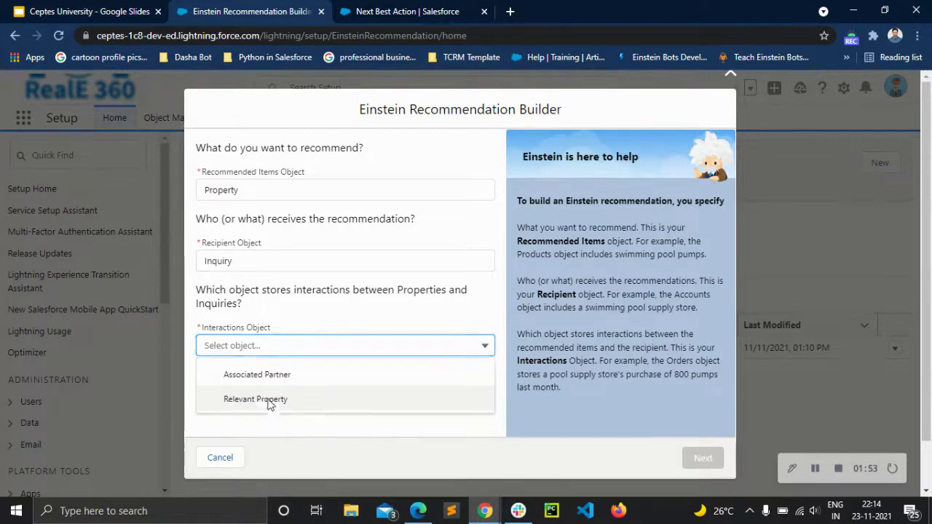
{"action": "left_click", "coordinate": [269, 400]}
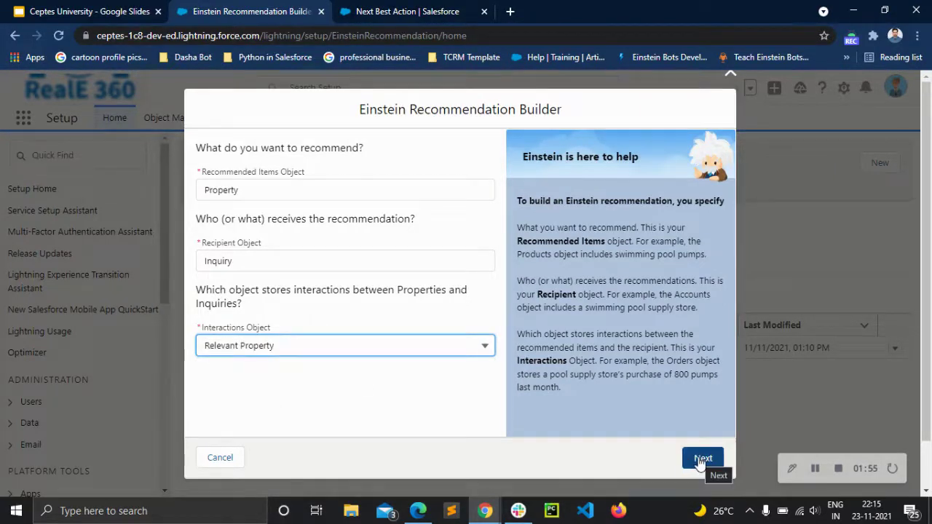
{"action": "left_click", "coordinate": [701, 459]}
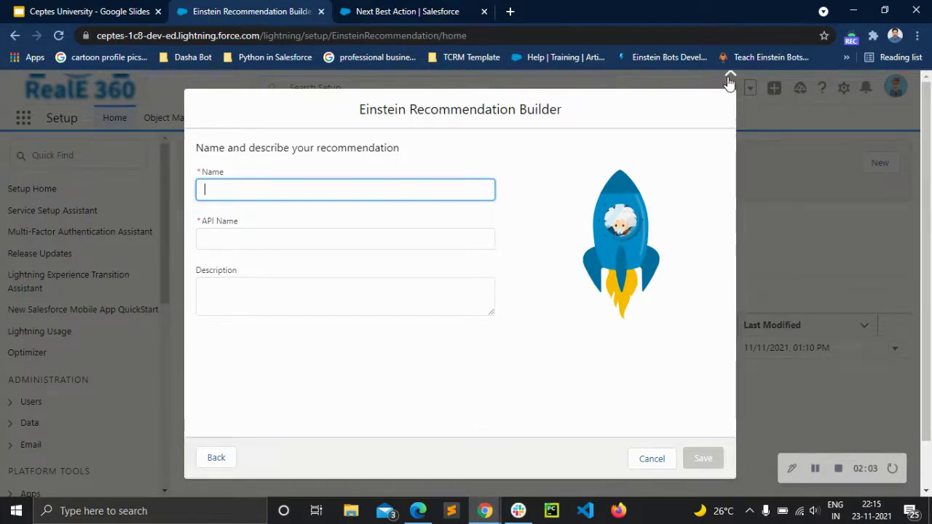
{"action": "left_click", "coordinate": [730, 82]}
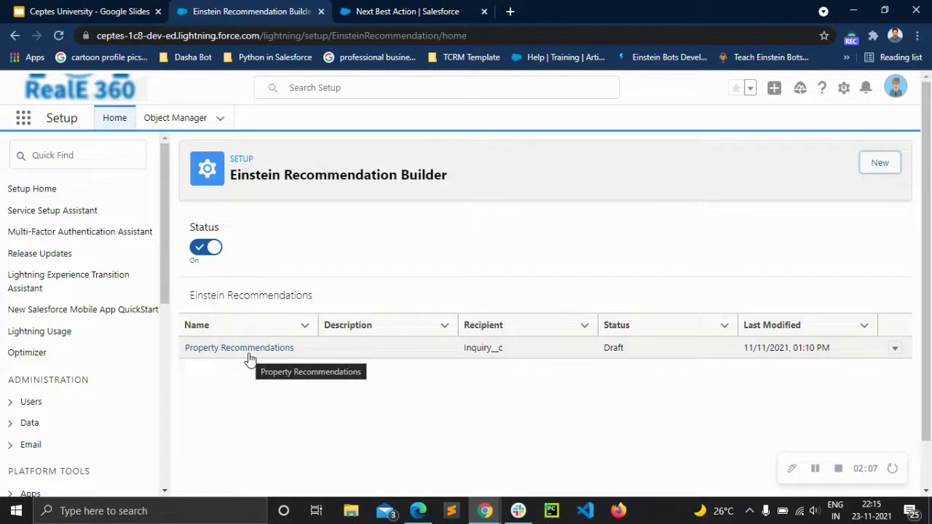
Open the existing Property Recommendations recommendation and check its scorecard before returning to its settings
{"action": "left_click", "coordinate": [248, 349]}
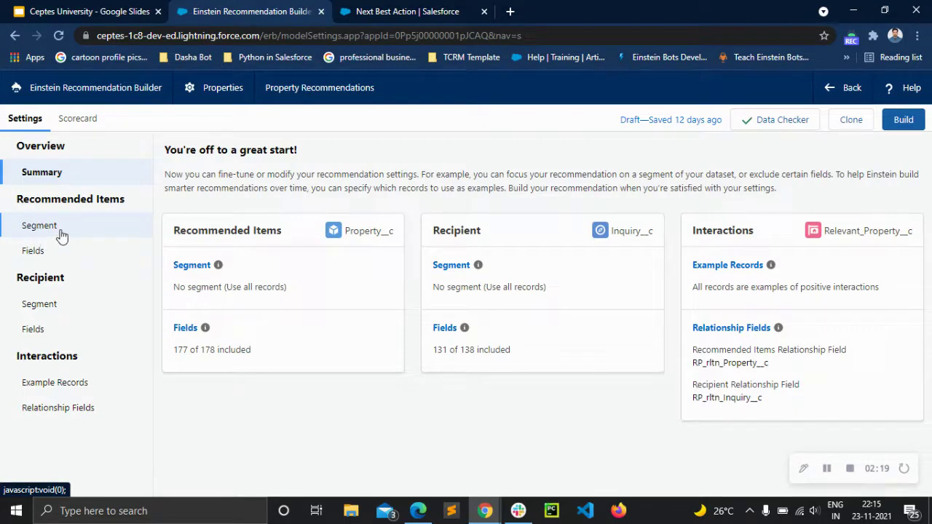
{"action": "left_click", "coordinate": [68, 128]}
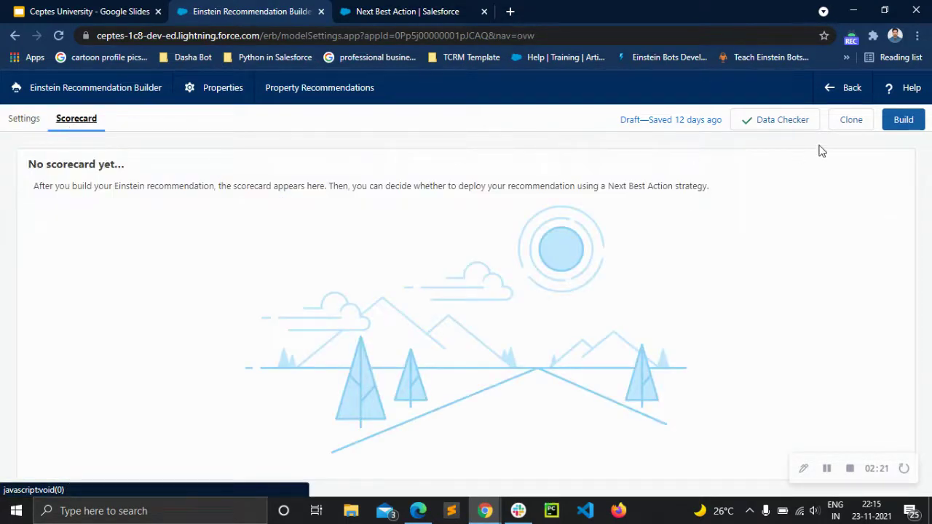
{"action": "left_click", "coordinate": [24, 119]}
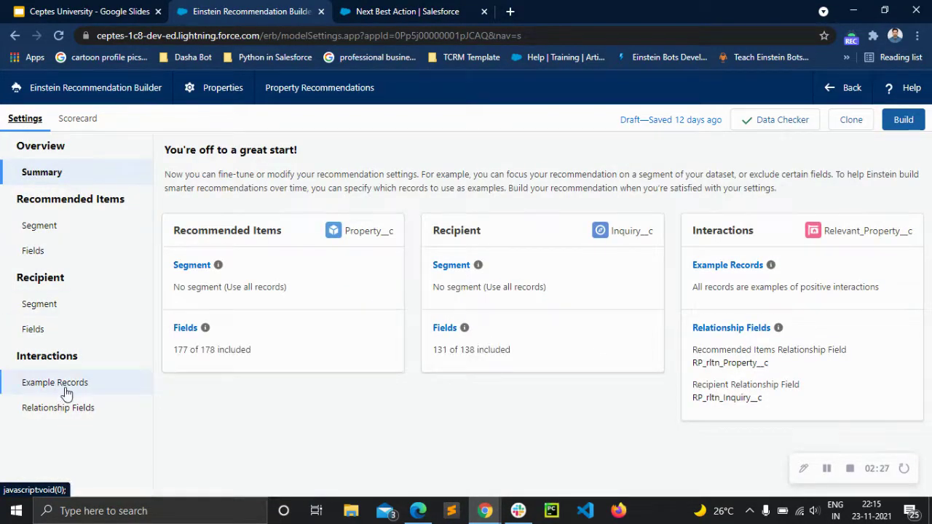
Review the interaction example records, relationship fields, recipient segment, and the recommended items' segment and included fields
{"action": "left_click", "coordinate": [67, 393]}
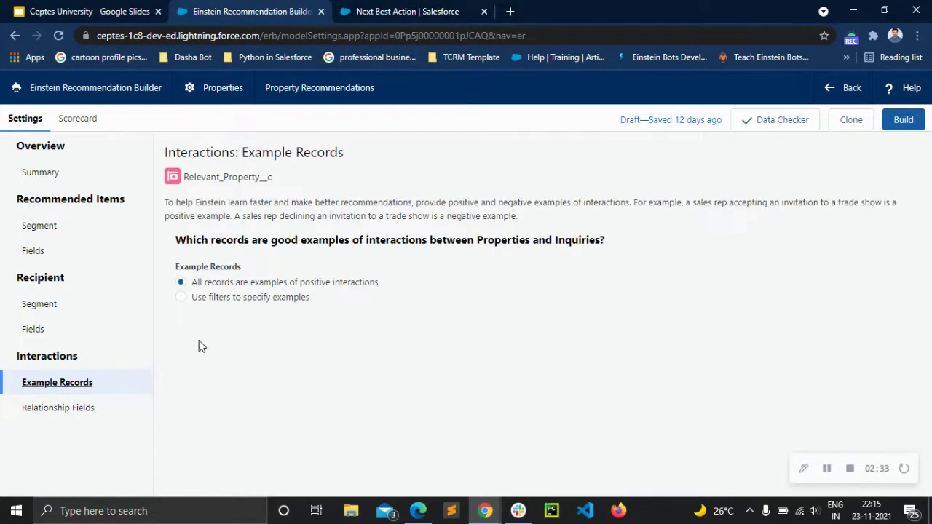
{"action": "left_click", "coordinate": [58, 409]}
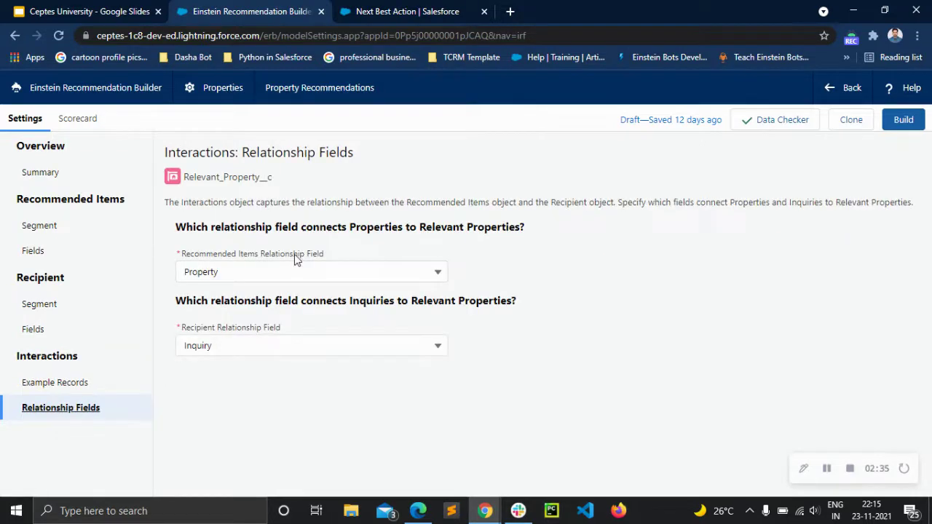
{"action": "left_click", "coordinate": [44, 309]}
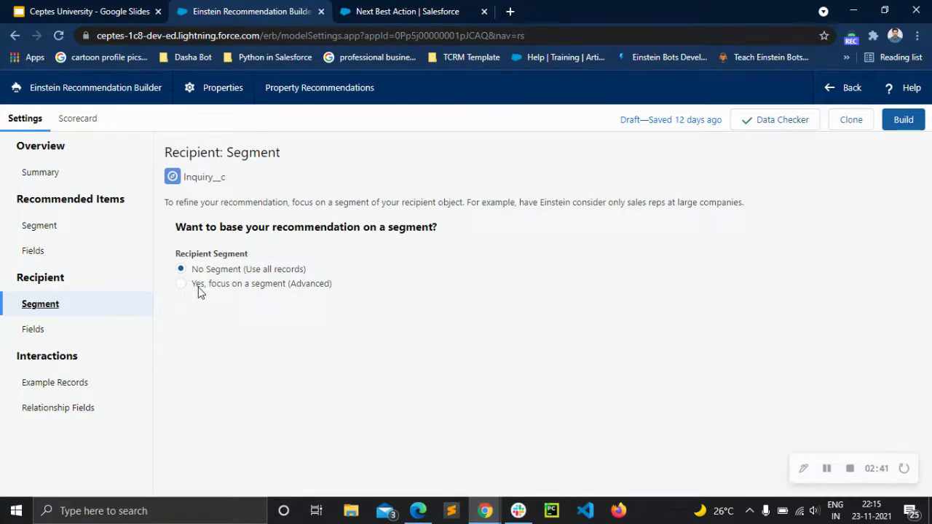
{"action": "left_click", "coordinate": [54, 232]}
{"action": "left_click", "coordinate": [55, 255]}
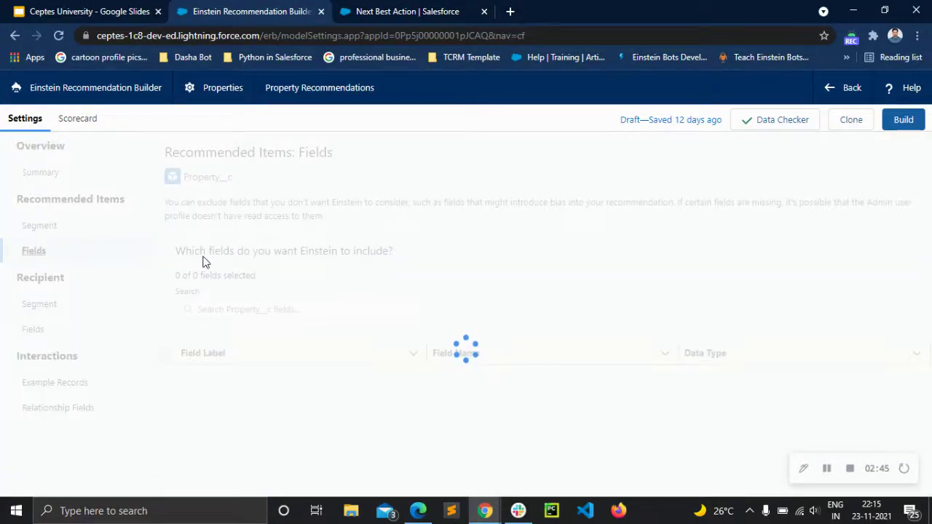
{"action": "scroll", "coordinate": [281, 381], "scroll_direction": "down", "scroll_amount": 5}
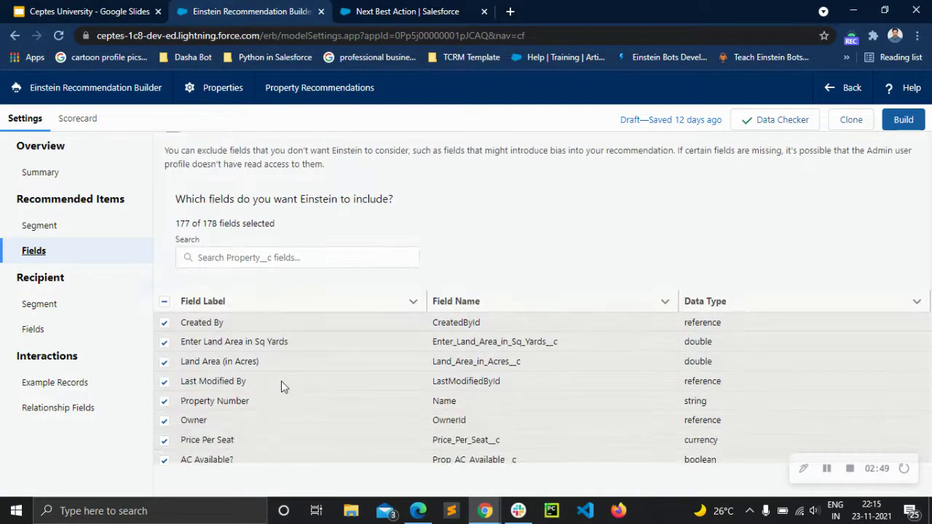
{"action": "scroll", "coordinate": [281, 381], "scroll_direction": "up", "scroll_amount": 5}
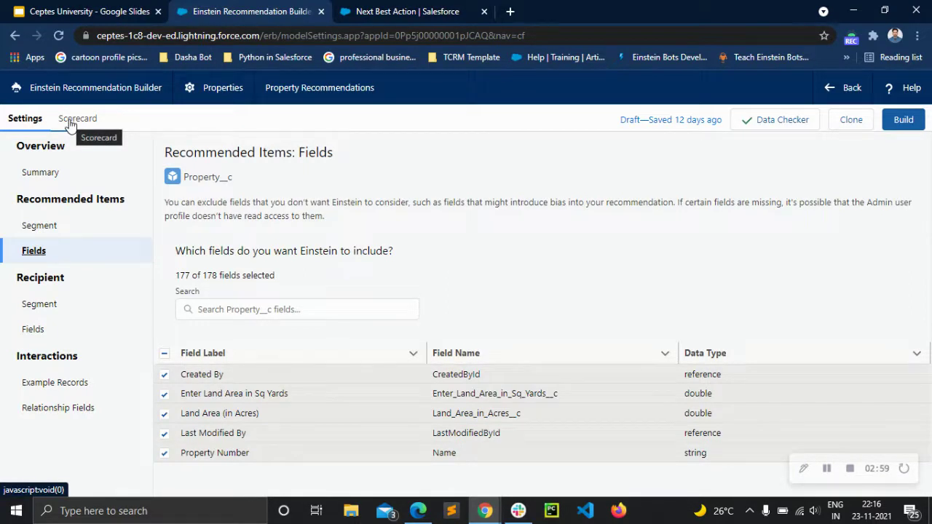
Check the data requirements with Data Checker from the summary and build the Property Recommendations recommendation
{"action": "left_click", "coordinate": [35, 174]}
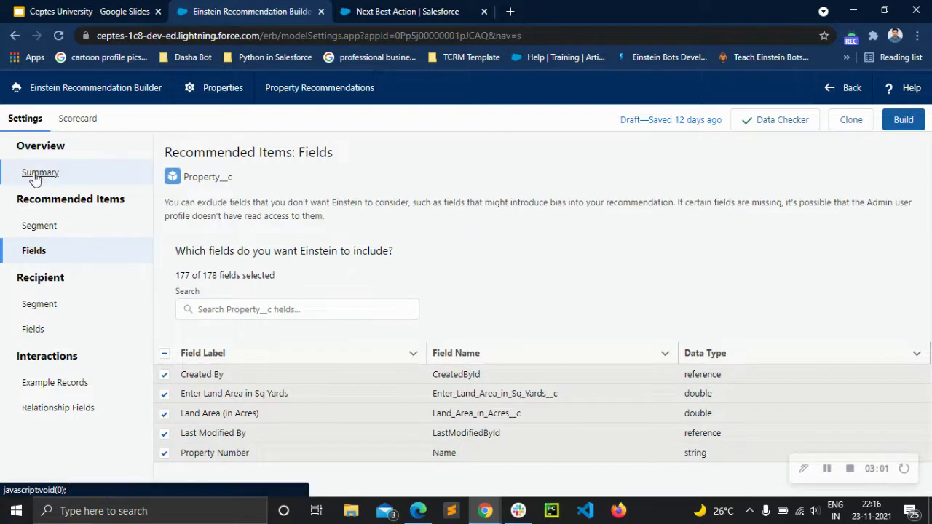
{"action": "left_click", "coordinate": [772, 125]}
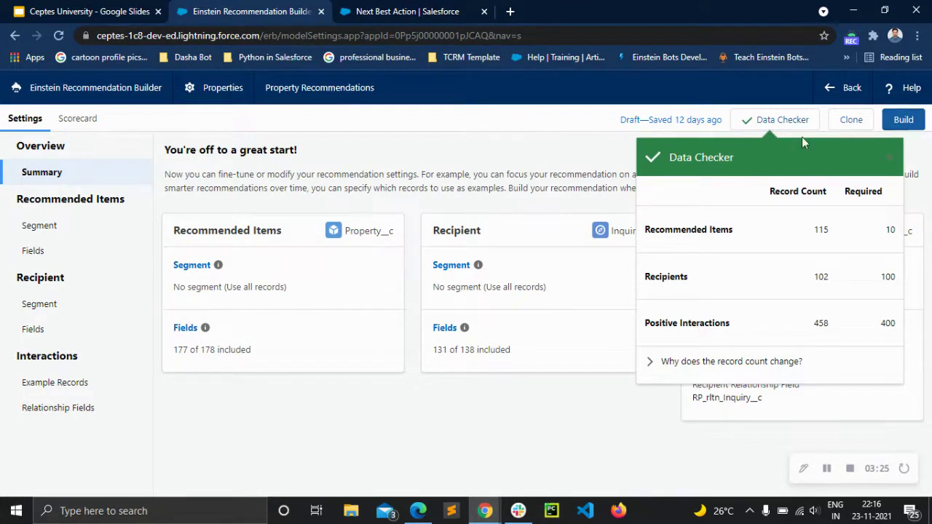
{"action": "left_click", "coordinate": [764, 127]}
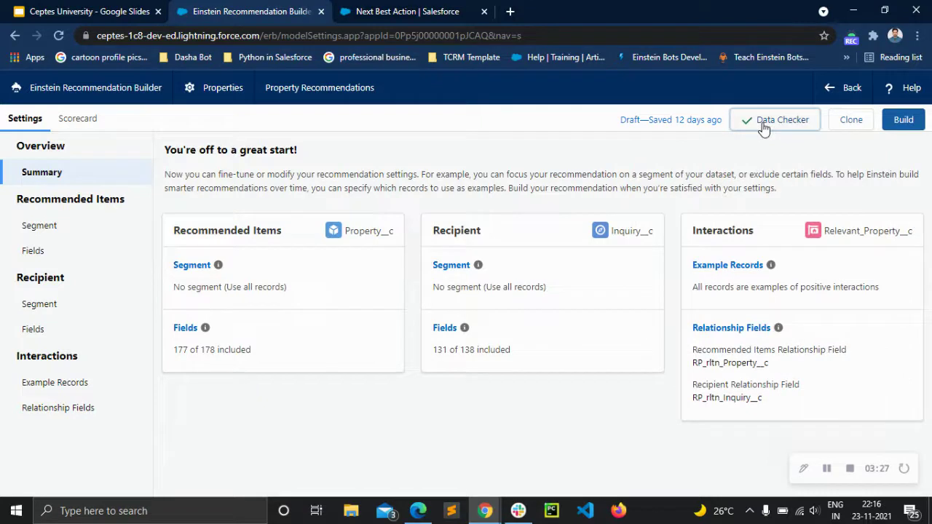
{"action": "left_click", "coordinate": [906, 124]}
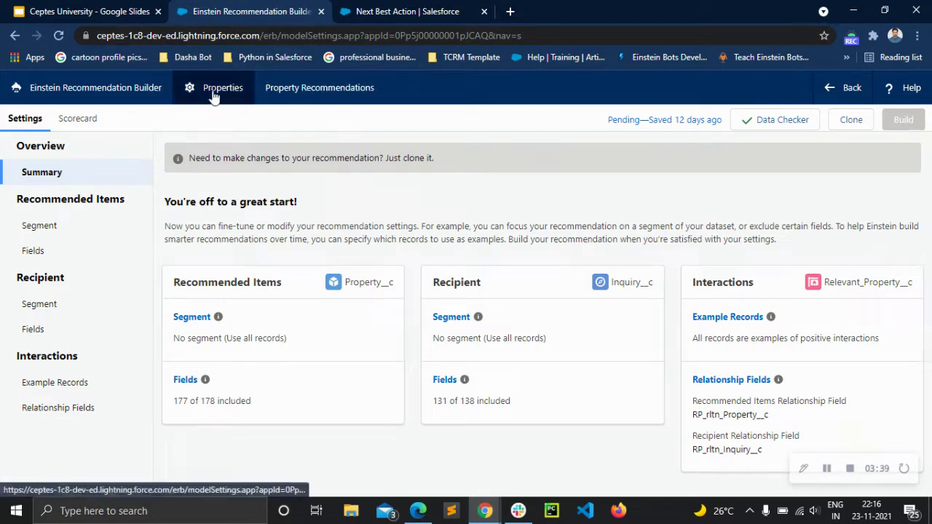
Switch to the Next Best Action setup page and check the Salesforce notifications
{"action": "left_click", "coordinate": [413, 9]}
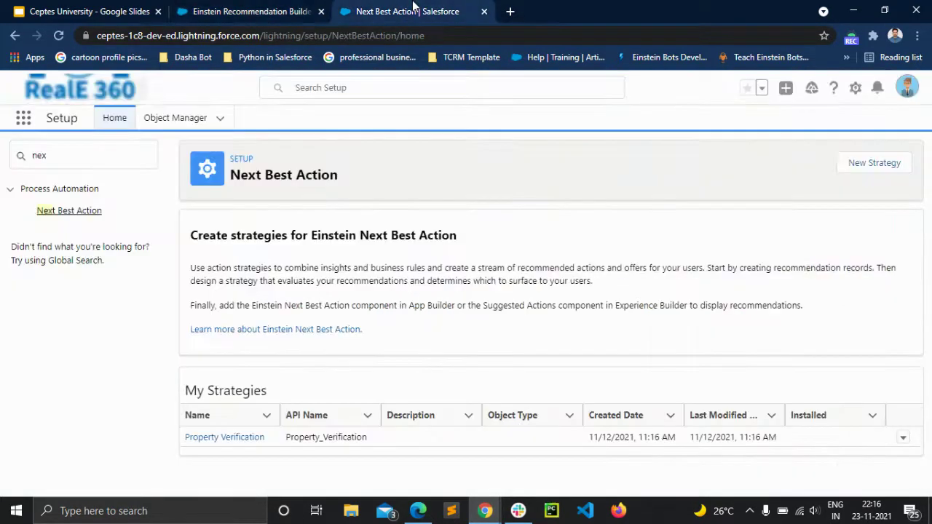
{"action": "left_click", "coordinate": [857, 89]}
{"action": "left_click", "coordinate": [857, 90]}
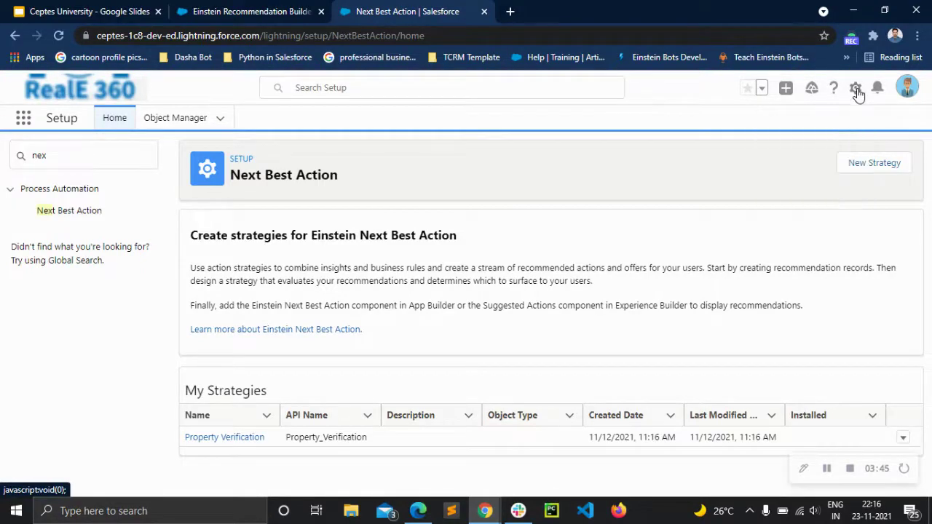
{"action": "left_click", "coordinate": [878, 89]}
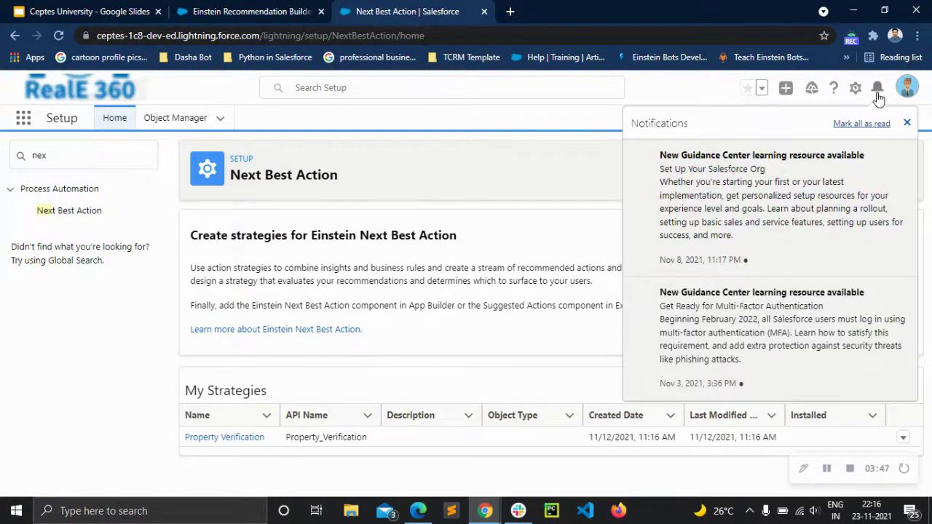
{"action": "left_click", "coordinate": [878, 89]}
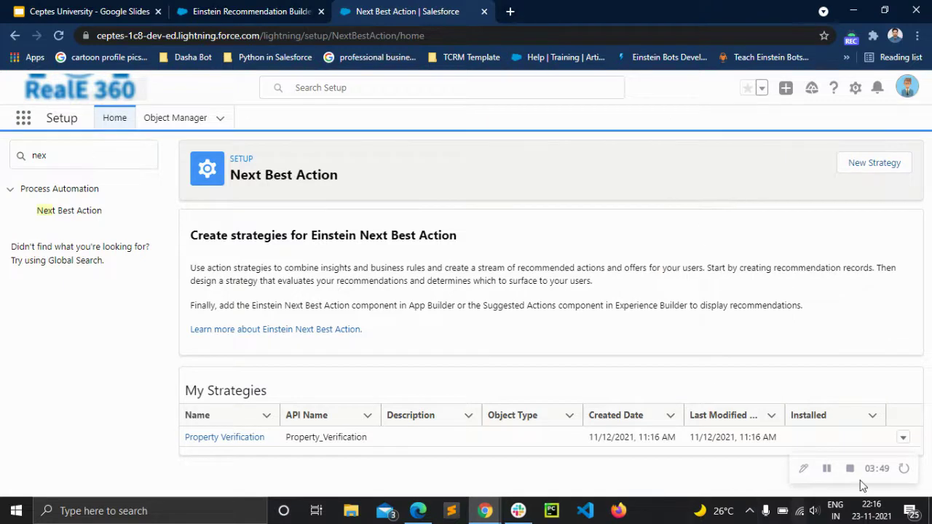
{"action": "left_click", "coordinate": [826, 468]}
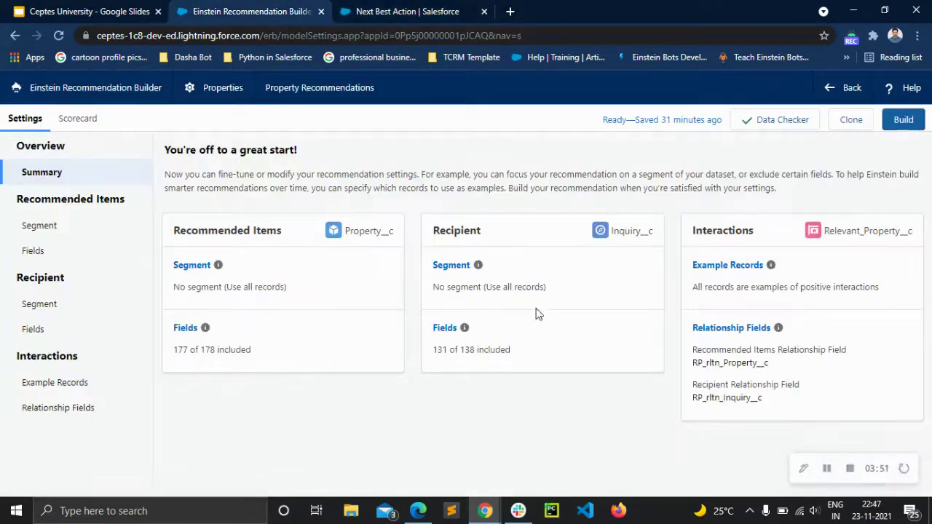
Review the Property Recommendations scorecard overview, including recommendation quality, predicted lift, top predictors and the quality advice
{"action": "left_click", "coordinate": [80, 121]}
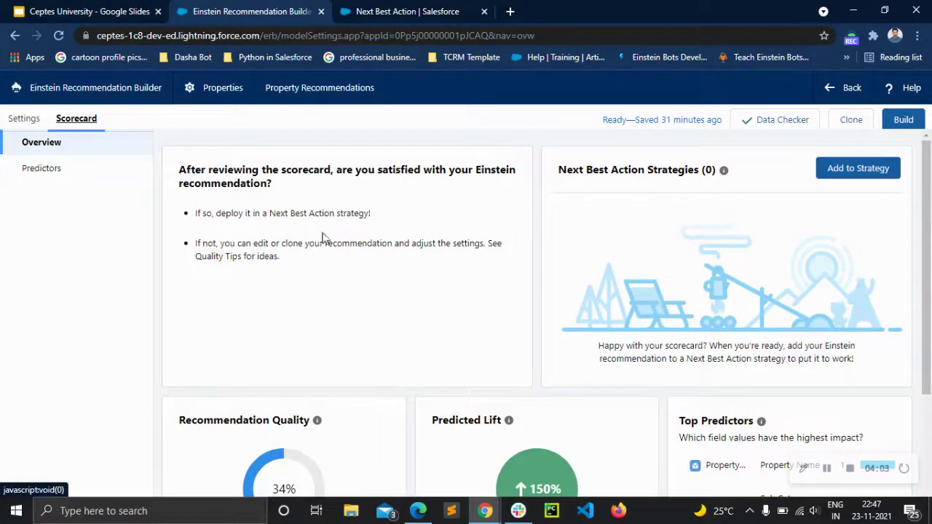
{"action": "scroll", "coordinate": [339, 246], "scroll_direction": "down", "scroll_amount": 2}
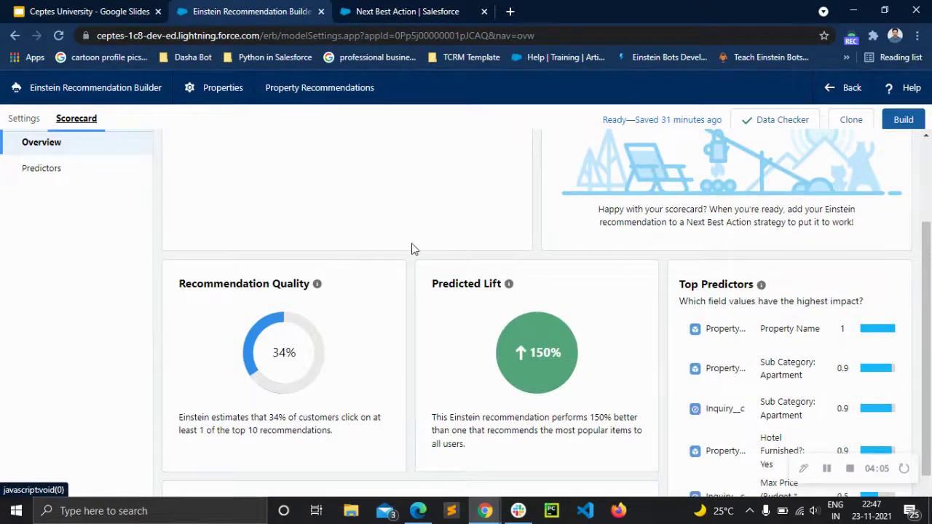
{"action": "scroll", "coordinate": [412, 249], "scroll_direction": "up", "scroll_amount": 2}
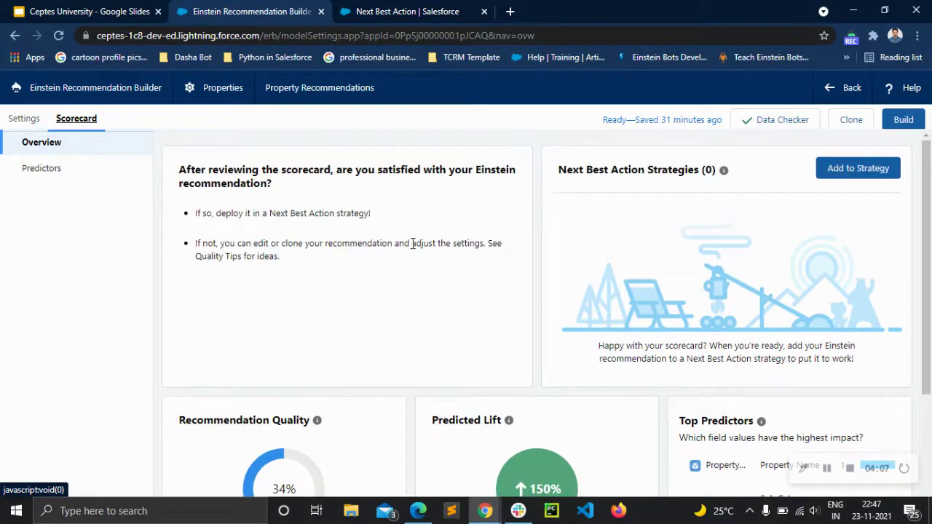
{"action": "scroll", "coordinate": [411, 246], "scroll_direction": "down", "scroll_amount": 3}
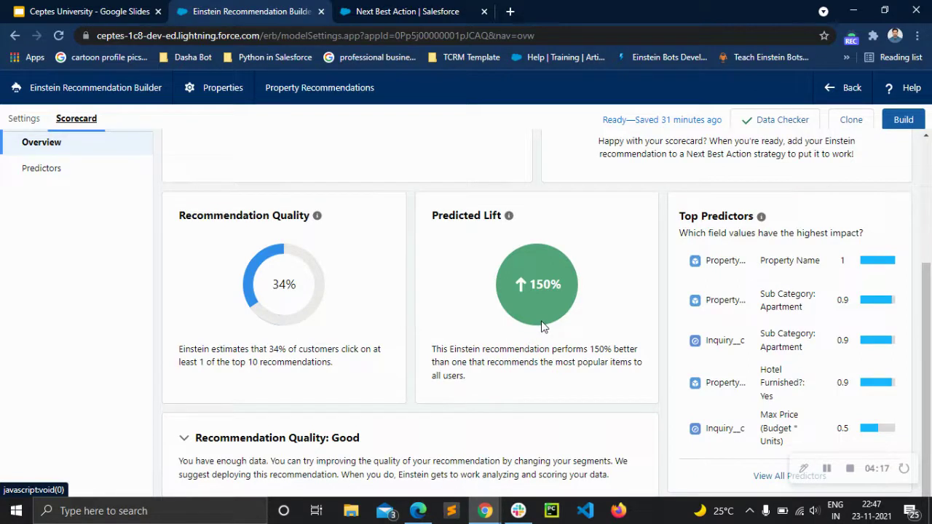
{"action": "scroll", "coordinate": [542, 327], "scroll_direction": "down", "scroll_amount": 1}
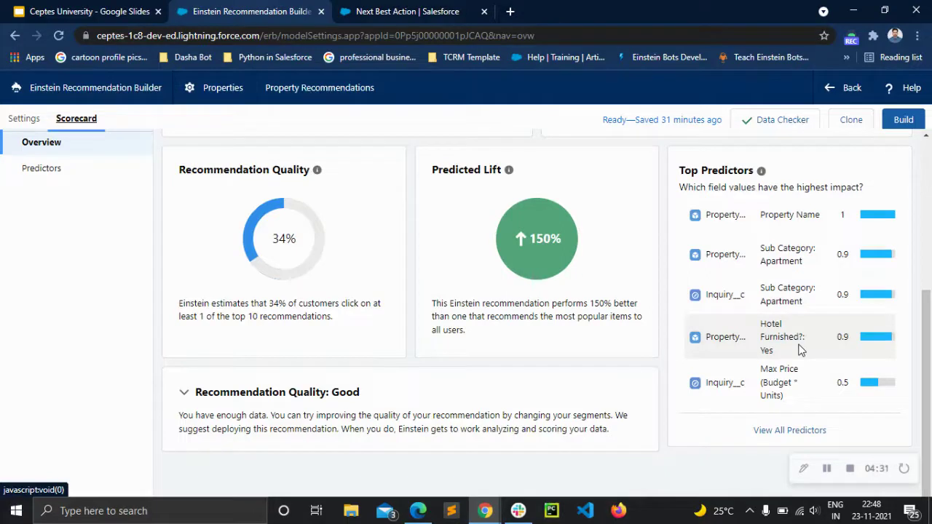
{"action": "left_click", "coordinate": [186, 394]}
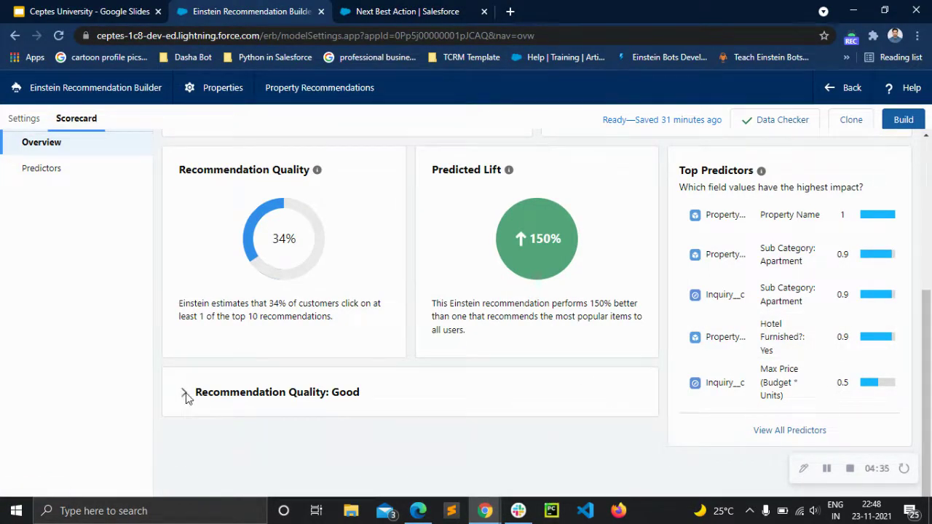
{"action": "left_click", "coordinate": [185, 394]}
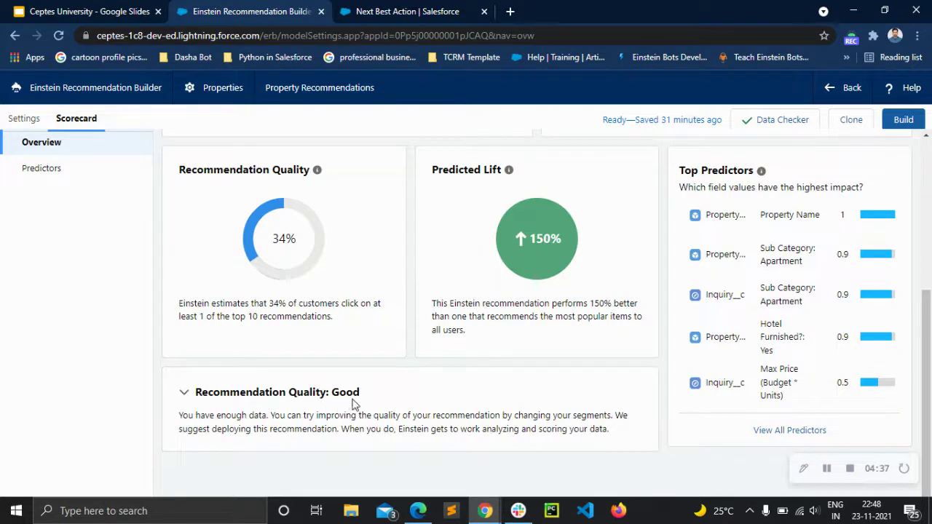
Compare the record counts with the required minimums in Data Checker and look over the scorecard overview again
{"action": "left_click", "coordinate": [801, 124]}
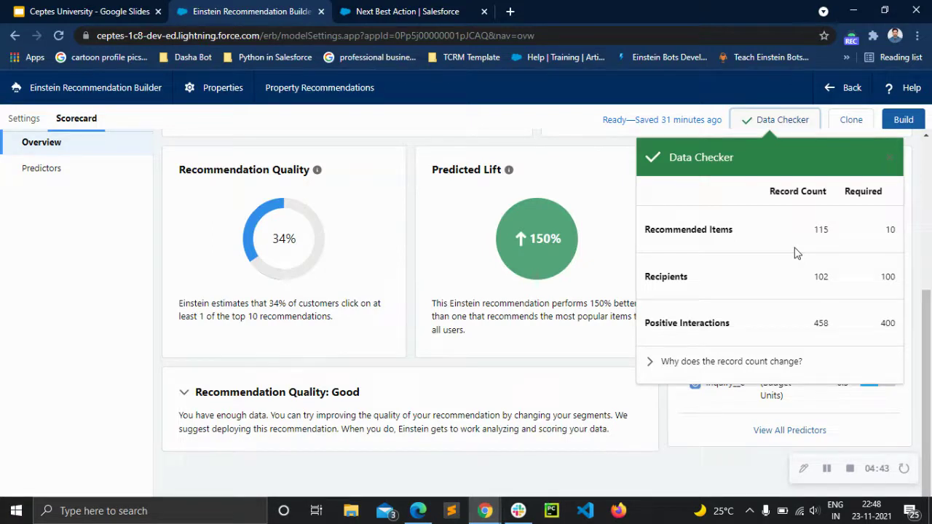
{"action": "left_click", "coordinate": [768, 121]}
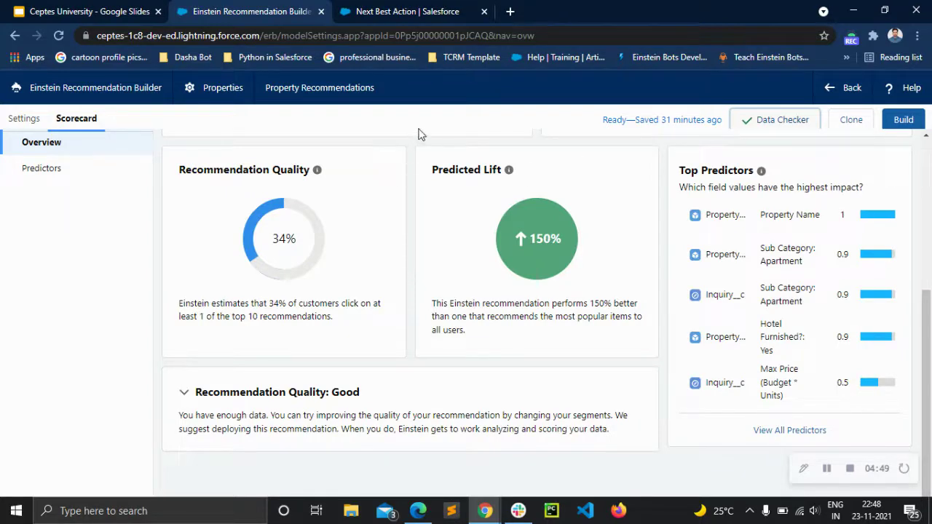
{"action": "scroll", "coordinate": [438, 294], "scroll_direction": "up", "scroll_amount": 3}
{"action": "scroll", "coordinate": [437, 291], "scroll_direction": "down", "scroll_amount": 2}
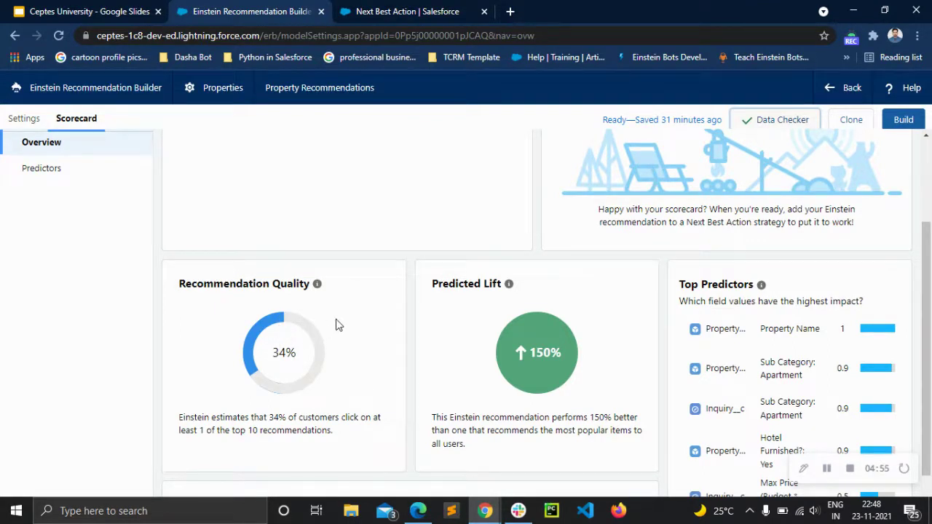
{"action": "scroll", "coordinate": [338, 321], "scroll_direction": "up", "scroll_amount": 2}
Examine the scorecard's predictors and their impact, and return to the recommendation's settings summary
{"action": "left_click", "coordinate": [30, 170]}
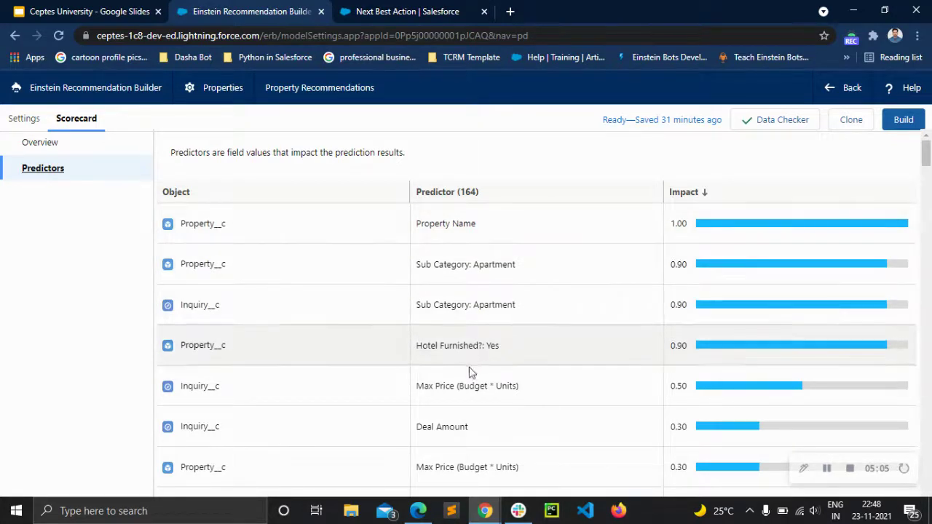
{"action": "scroll", "coordinate": [460, 440], "scroll_direction": "down", "scroll_amount": 1}
{"action": "scroll", "coordinate": [460, 441], "scroll_direction": "up", "scroll_amount": 1}
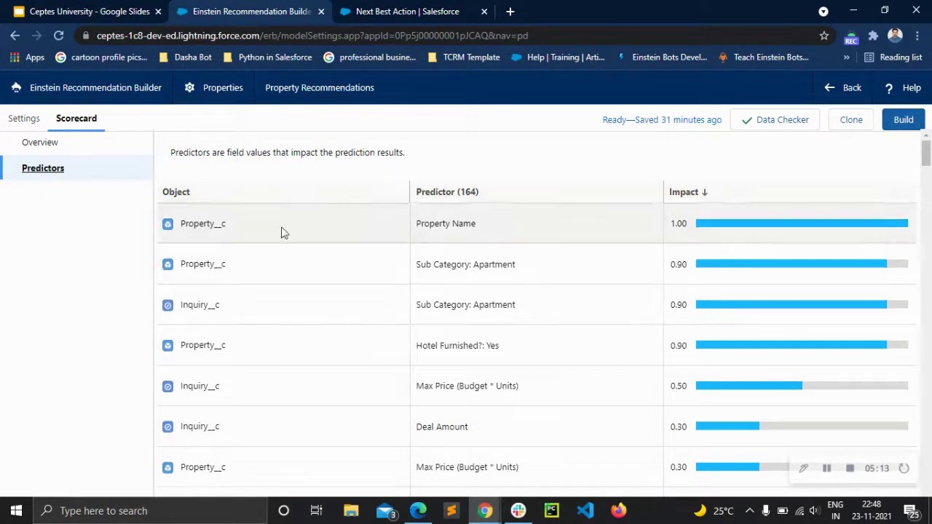
{"action": "left_click", "coordinate": [32, 144]}
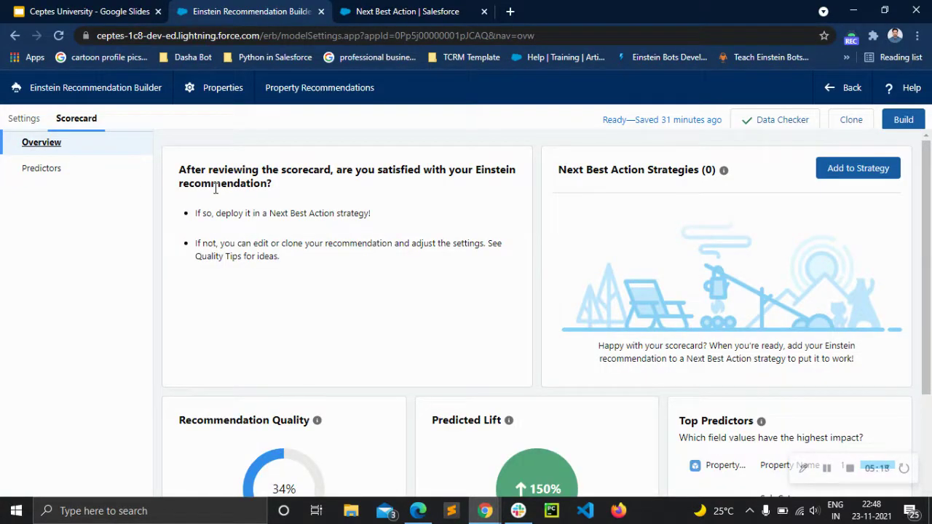
{"action": "left_click", "coordinate": [25, 119]}
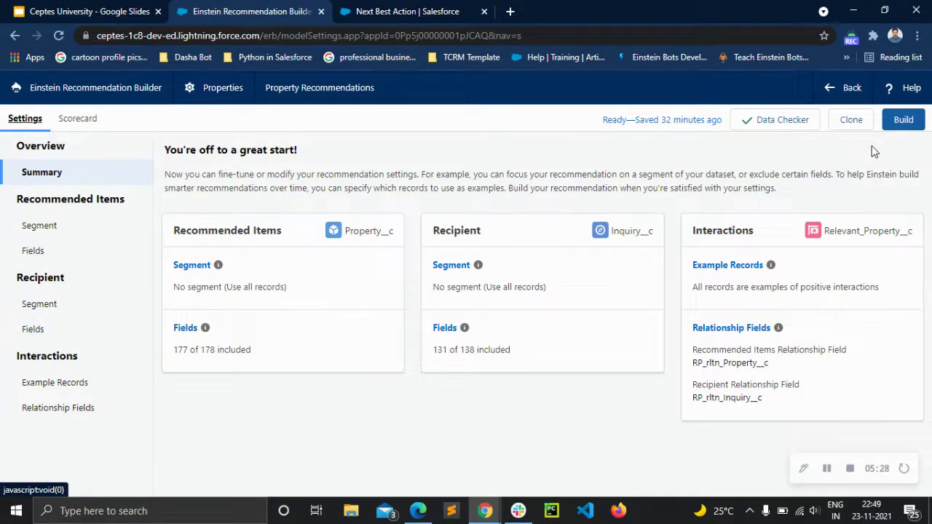
From the scorecard, choose to add the recommendation to a strategy and proceed to Next Best Action
{"action": "left_click", "coordinate": [84, 122]}
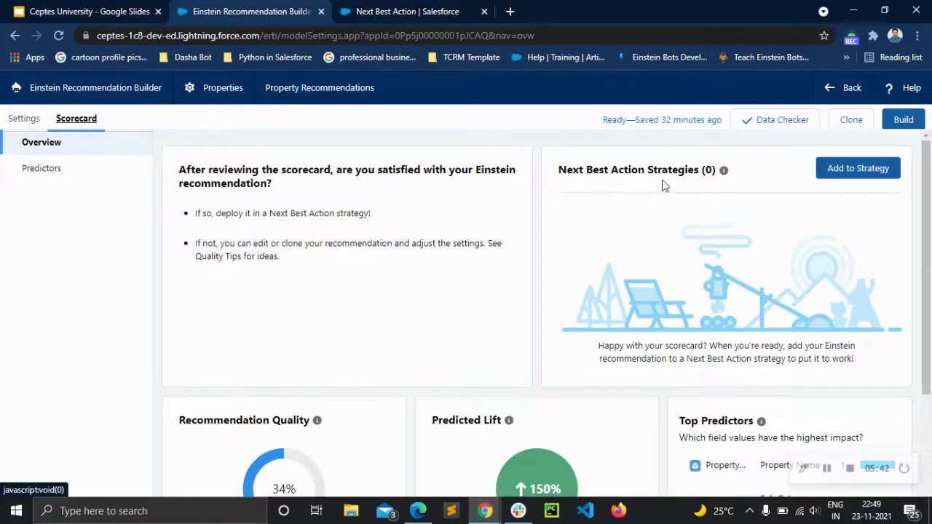
{"action": "left_click", "coordinate": [853, 175]}
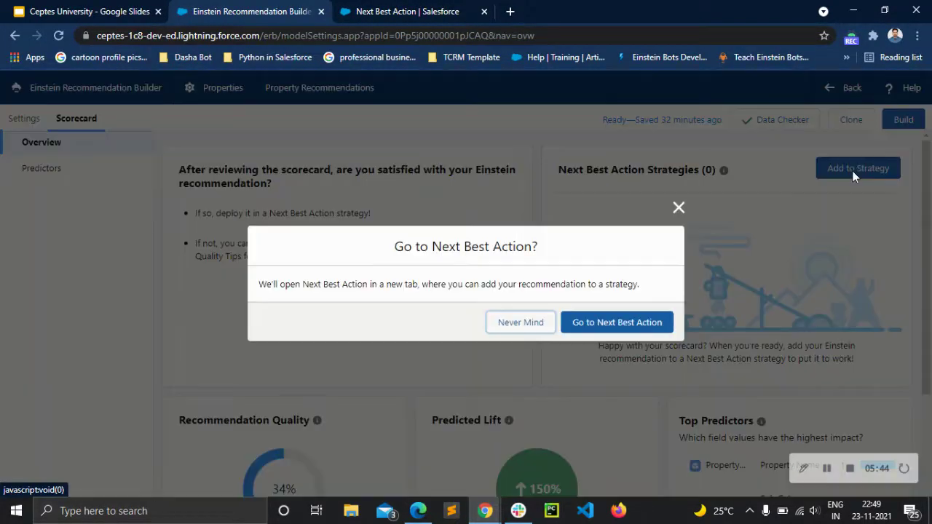
{"action": "left_click", "coordinate": [602, 324]}
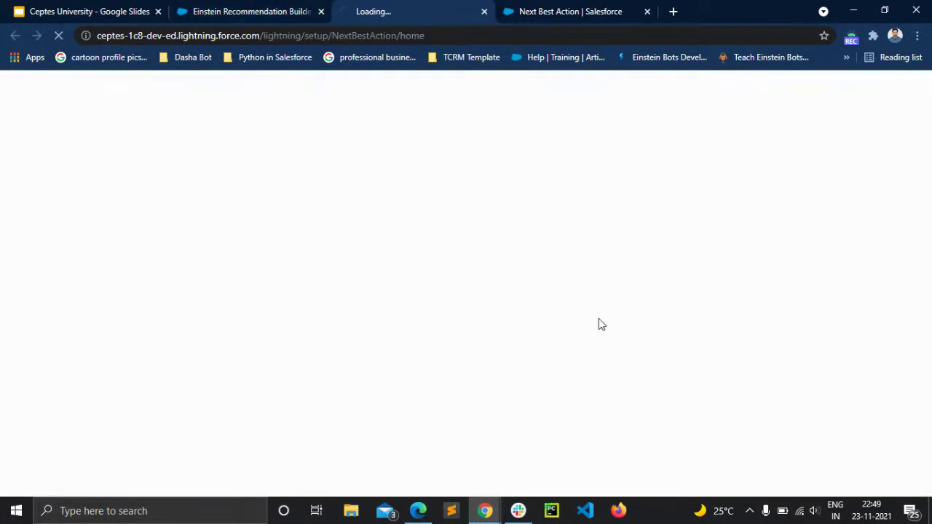
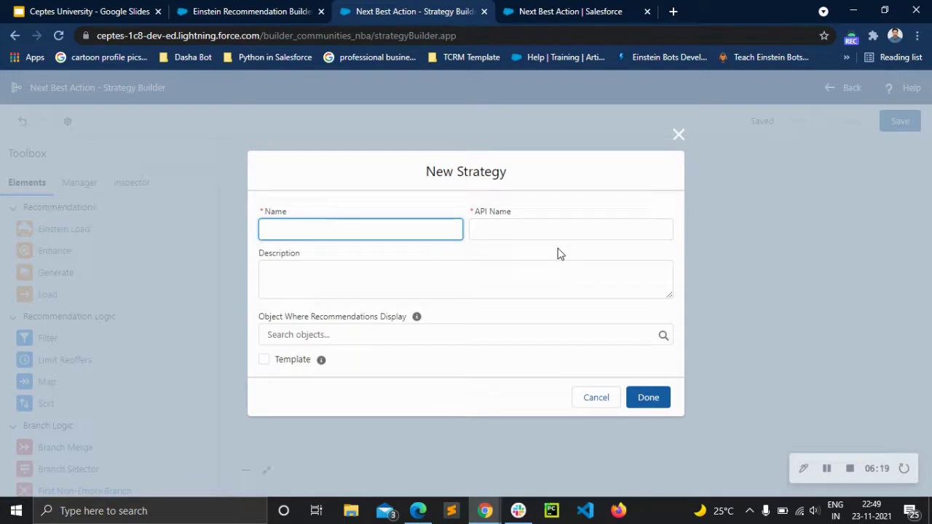
Create a strategy named Property Recommendations with Inquiry as the object where recommendations display, and mark it as a template
{"action": "type", "text": "Property Reco"}
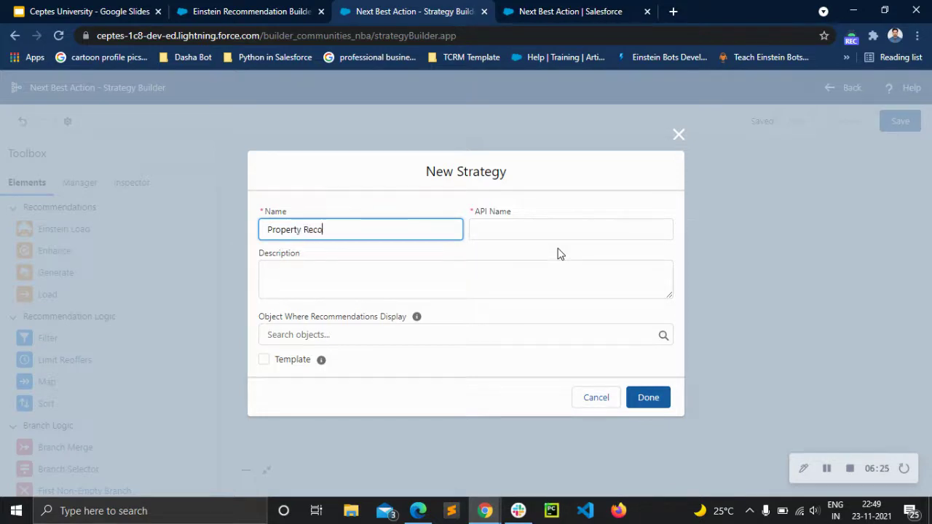
{"action": "type", "text": "mmendations"}
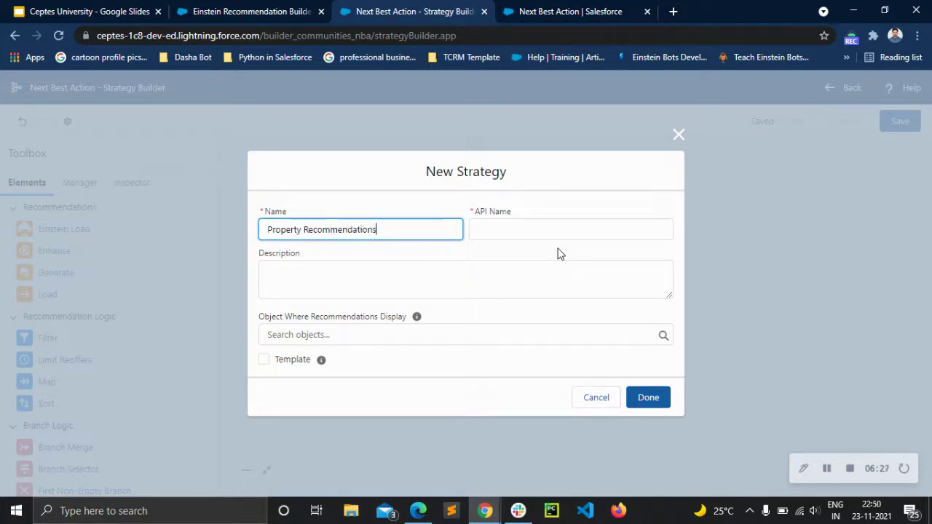
{"action": "left_click", "coordinate": [491, 255]}
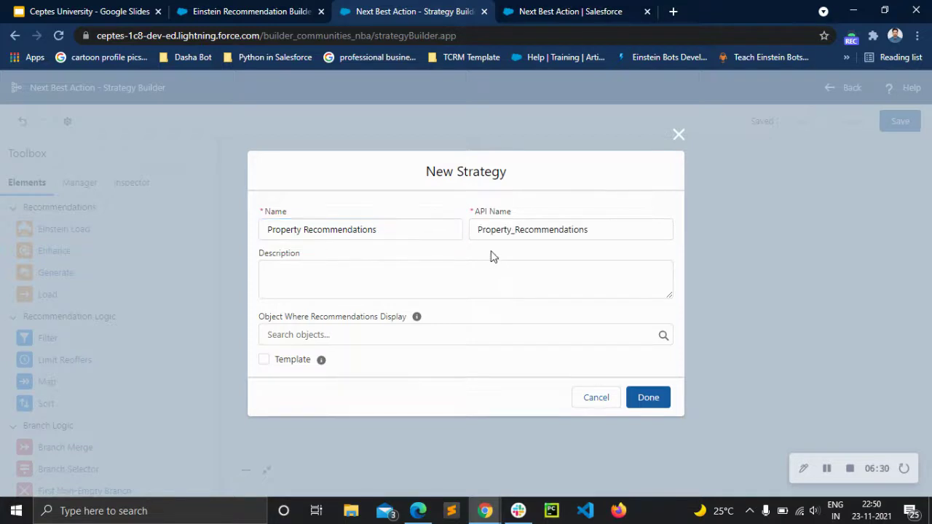
{"action": "left_click", "coordinate": [348, 335]}
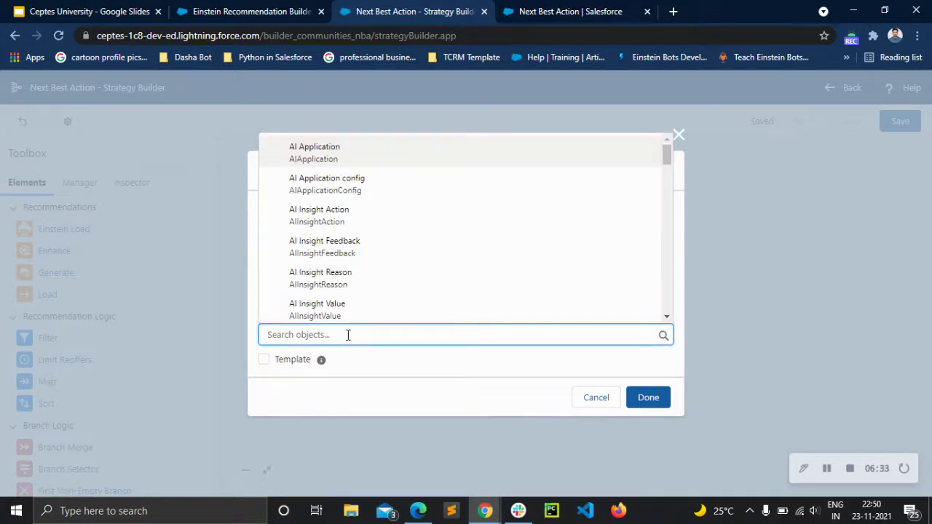
{"action": "type", "text": "Inquiry"}
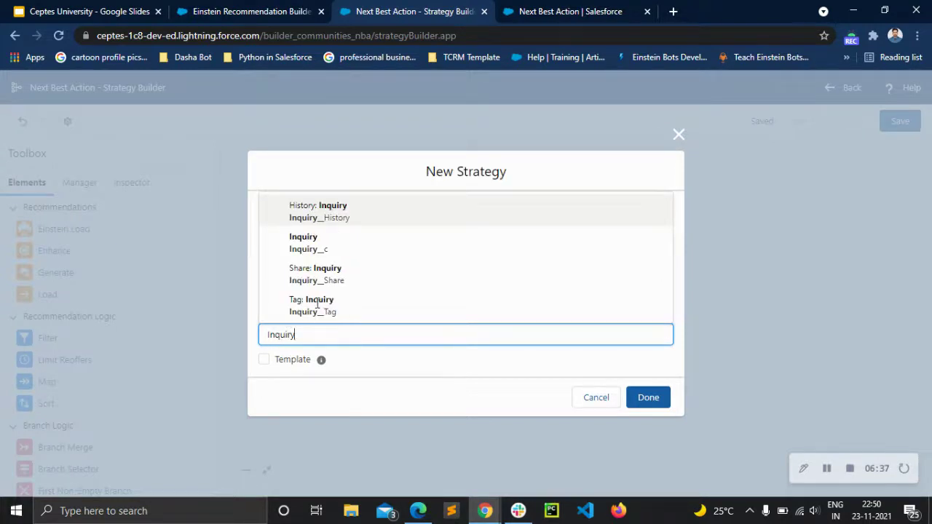
{"action": "left_click", "coordinate": [322, 250]}
{"action": "left_click", "coordinate": [354, 363]}
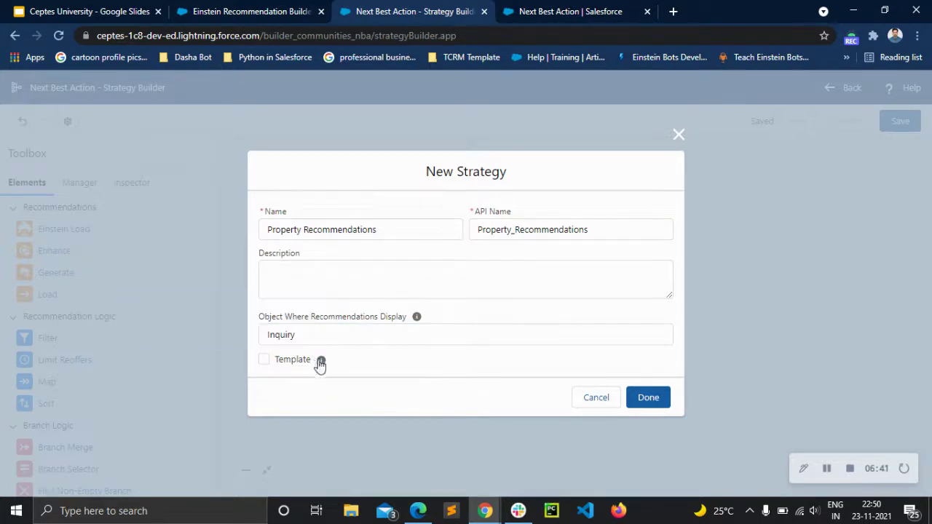
{"action": "mouse_move", "coordinate": [325, 363]}
{"action": "left_click", "coordinate": [266, 362]}
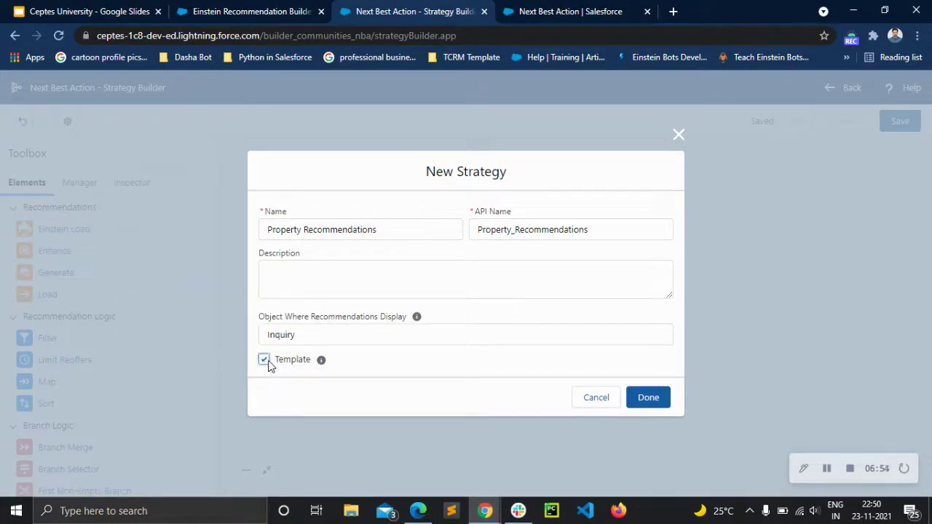
{"action": "left_click", "coordinate": [649, 398]}
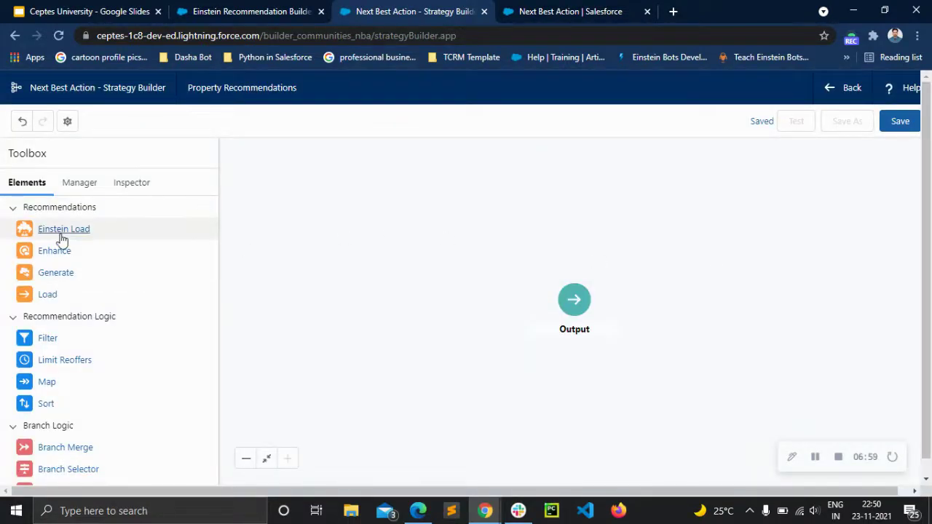
Add an Einstein Load element labelled Property Rec to the strategy and assign it the Property Recommendations recommendation
{"action": "left_click_drag", "start_coordinate": [62, 239], "coordinate": [425, 303]}
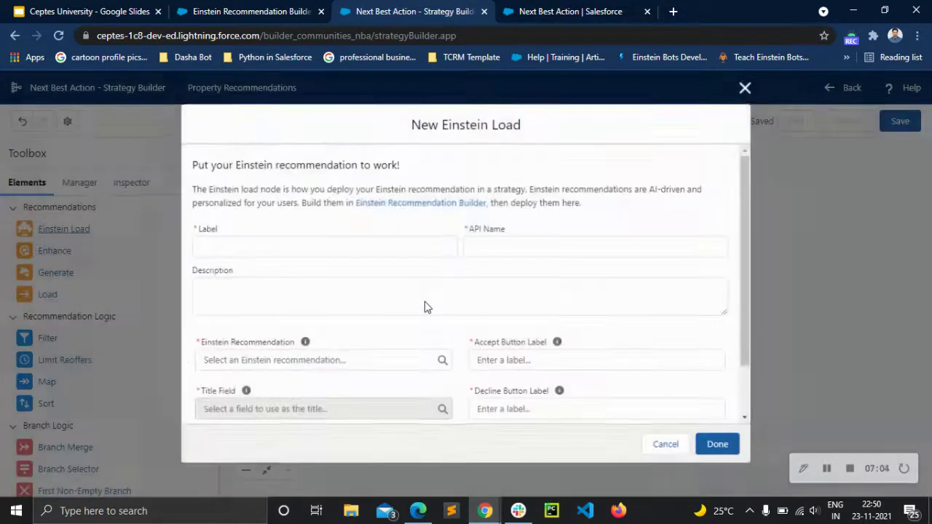
{"action": "left_click", "coordinate": [307, 250]}
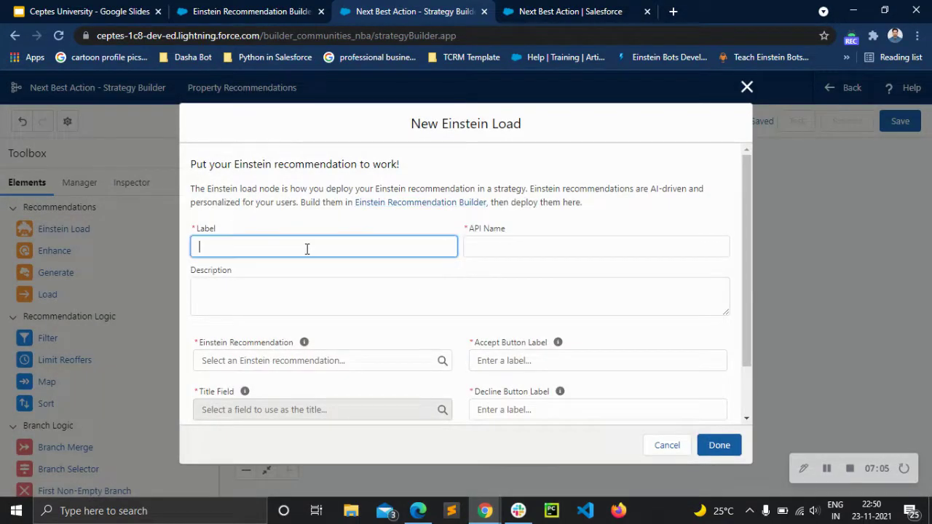
{"action": "type", "text": "Property Rec"}
{"action": "left_click", "coordinate": [294, 269]}
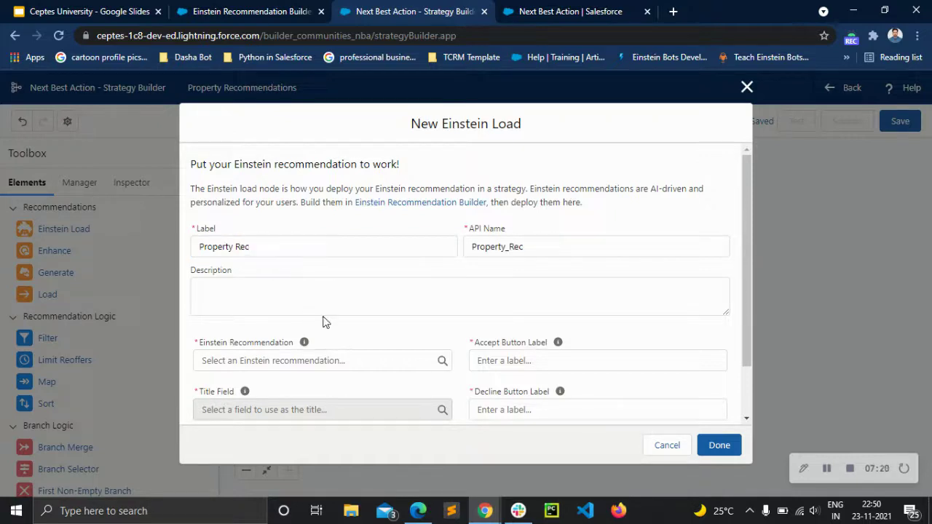
{"action": "scroll", "coordinate": [326, 322], "scroll_direction": "down", "scroll_amount": 2}
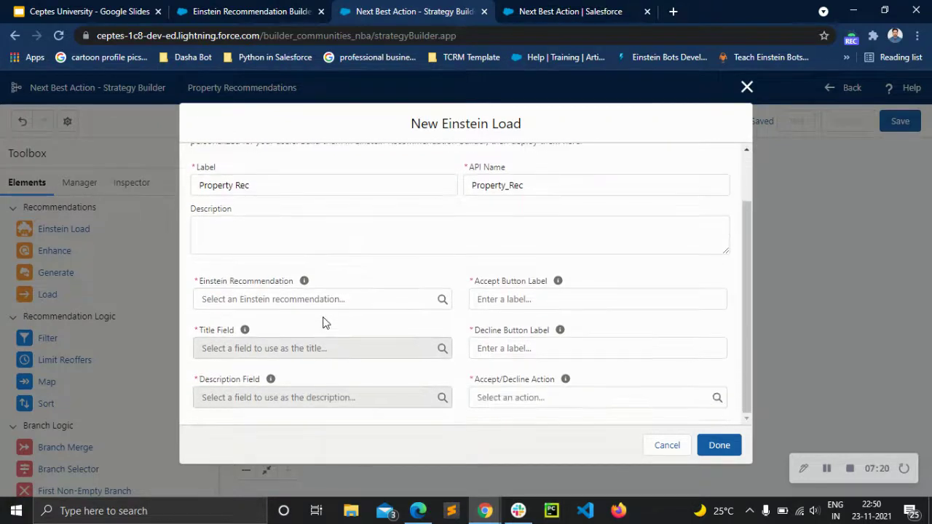
{"action": "left_click", "coordinate": [280, 299]}
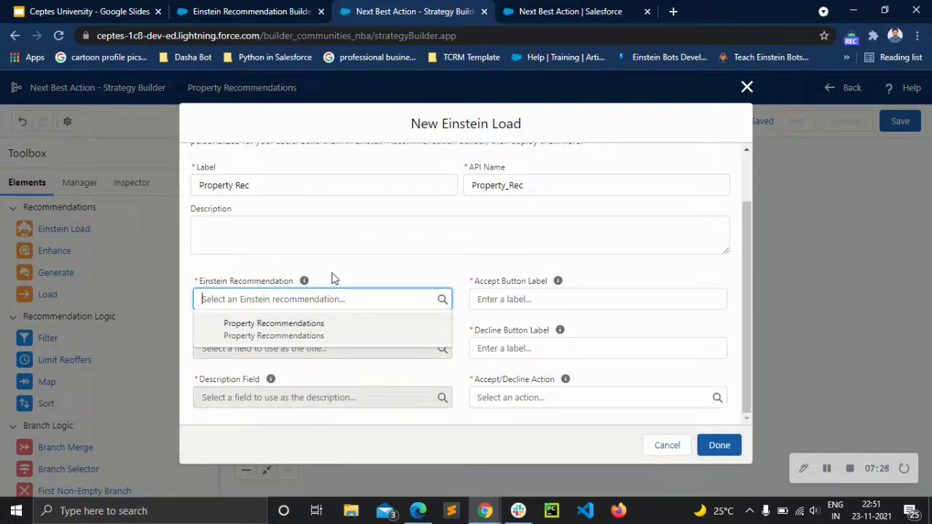
{"action": "left_click", "coordinate": [336, 333]}
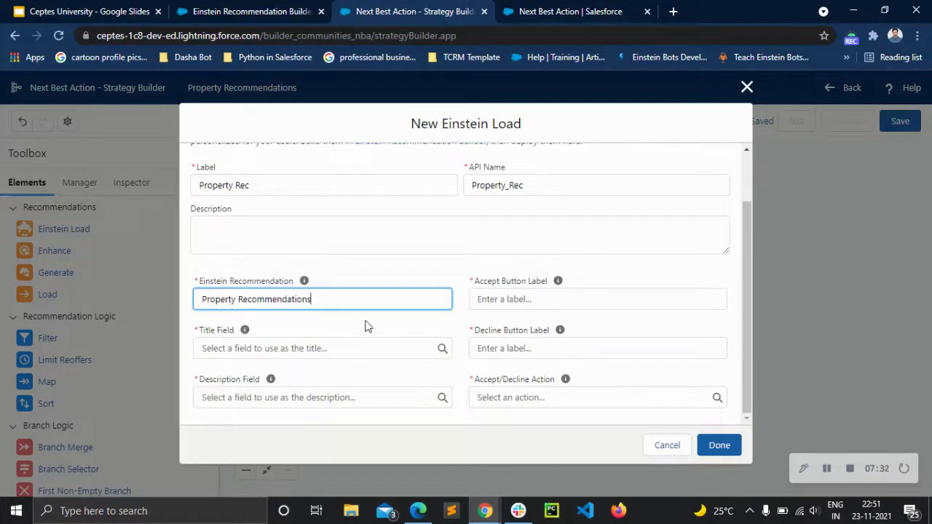
Set the Einstein Load element's accept button label to Accept and its decline button label to Decline
{"action": "left_click", "coordinate": [501, 305]}
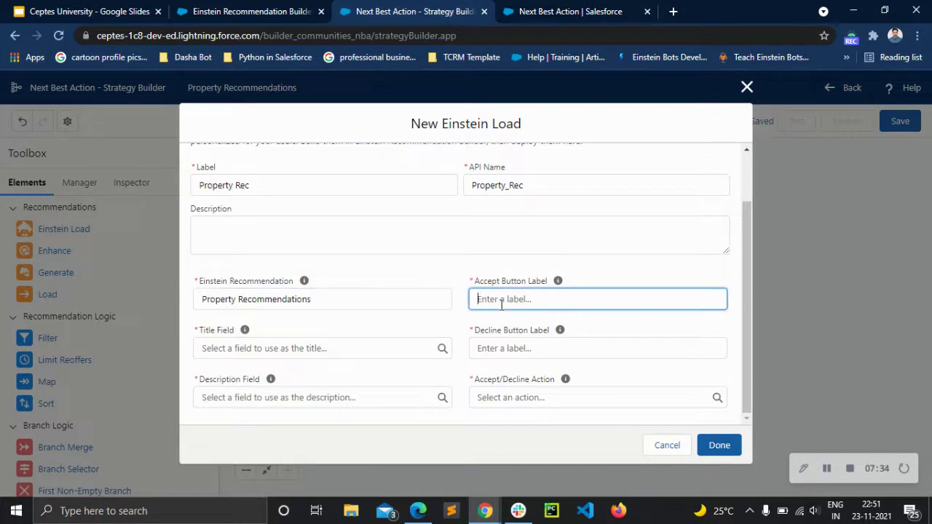
{"action": "type", "text": "Accept"}
{"action": "left_click", "coordinate": [522, 349]}
{"action": "type", "text": "Decline"}
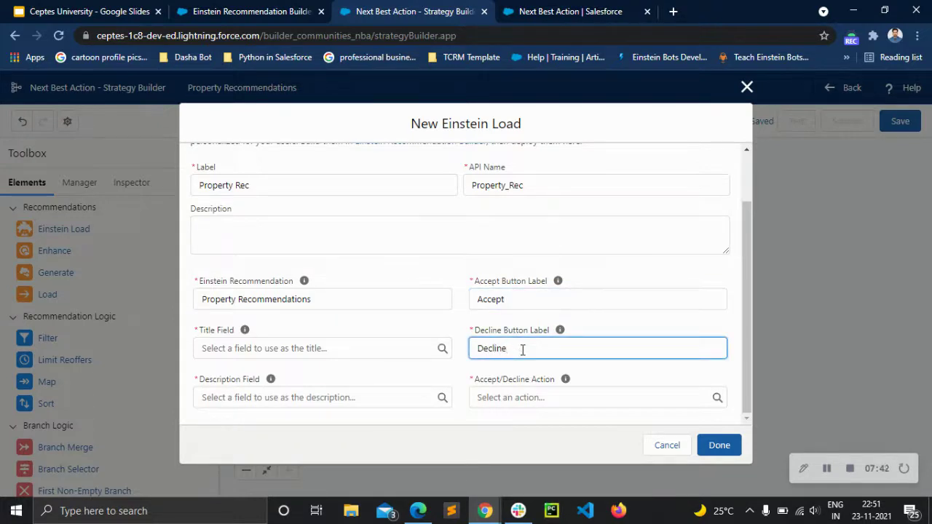
Set the Einstein Load element's title field to Property Name
{"action": "left_click", "coordinate": [244, 349]}
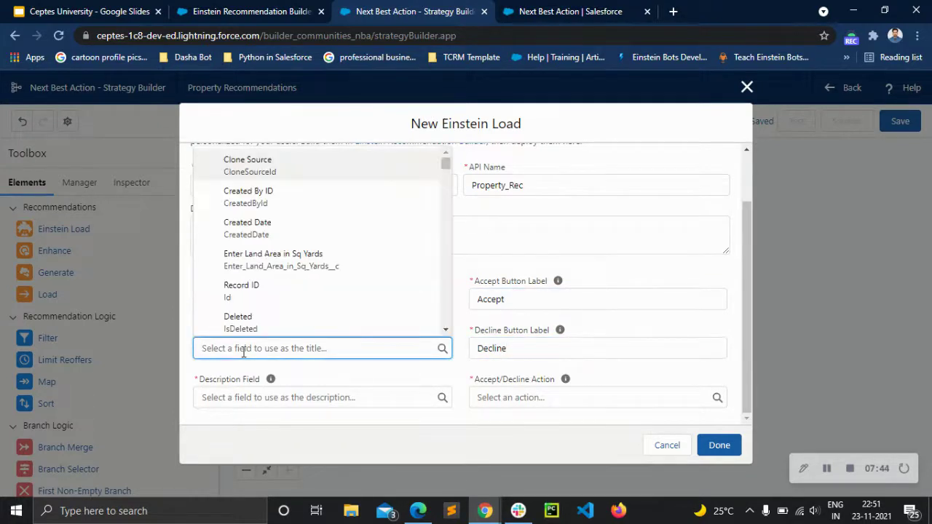
{"action": "scroll", "coordinate": [271, 301], "scroll_direction": "down", "scroll_amount": 2}
{"action": "scroll", "coordinate": [270, 302], "scroll_direction": "up", "scroll_amount": 2}
{"action": "type", "text": "name"}
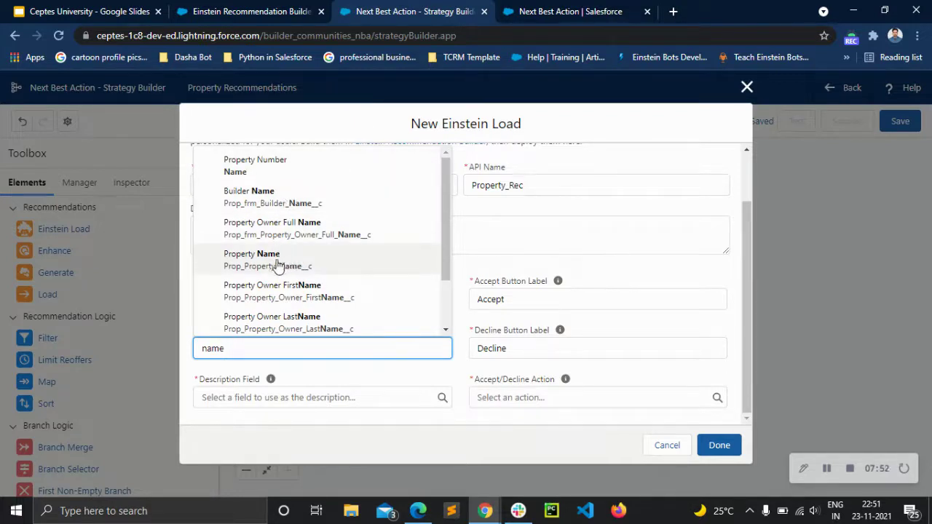
{"action": "scroll", "coordinate": [277, 264], "scroll_direction": "down", "scroll_amount": 1}
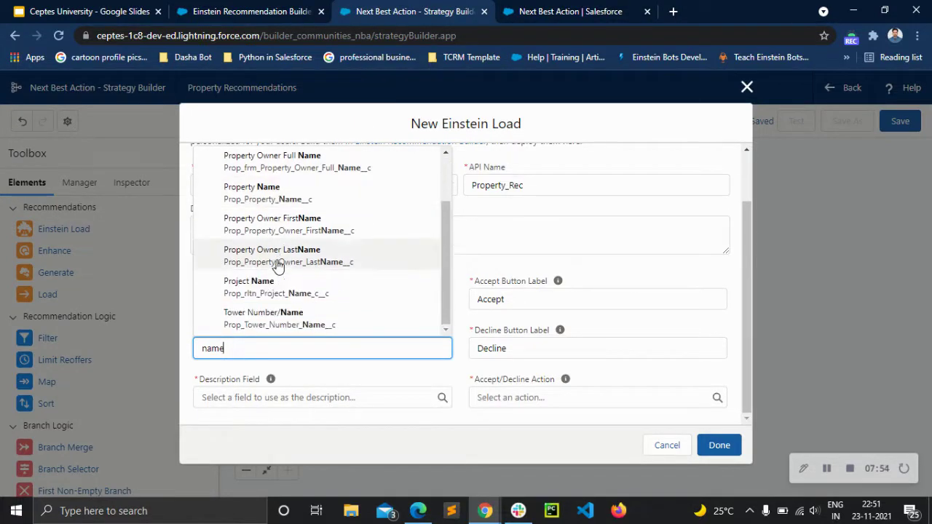
{"action": "left_click", "coordinate": [278, 195]}
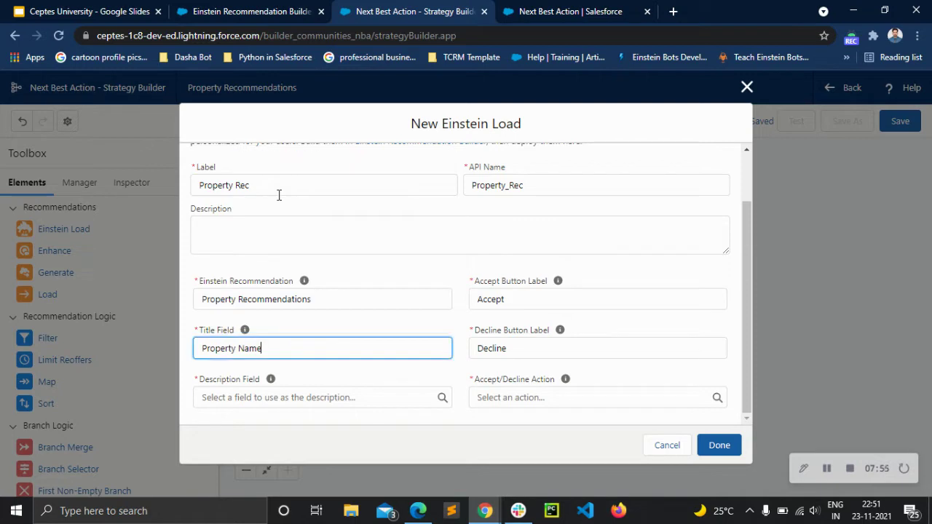
Look through the available property fields and set the element's description field to Sub Category
{"action": "left_click", "coordinate": [273, 399]}
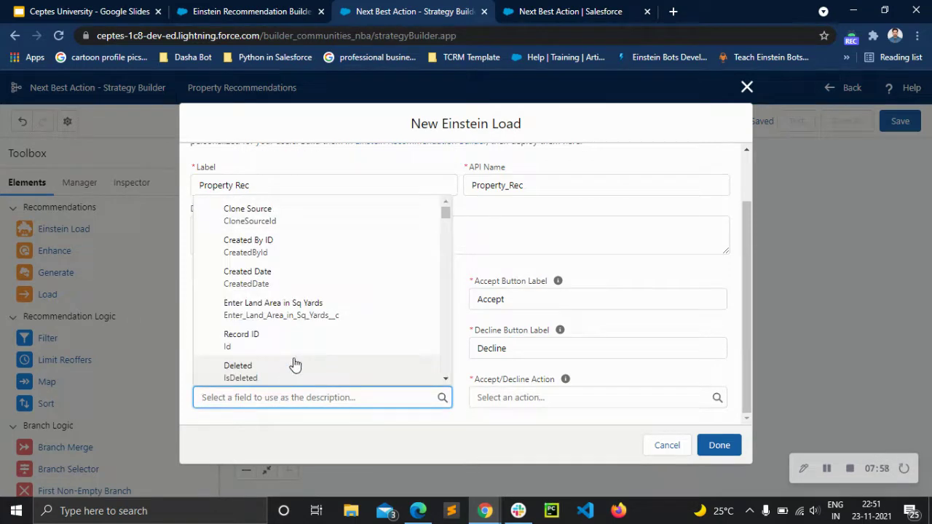
{"action": "scroll", "coordinate": [291, 368], "scroll_direction": "down", "scroll_amount": 3}
{"action": "scroll", "coordinate": [295, 364], "scroll_direction": "up", "scroll_amount": 2}
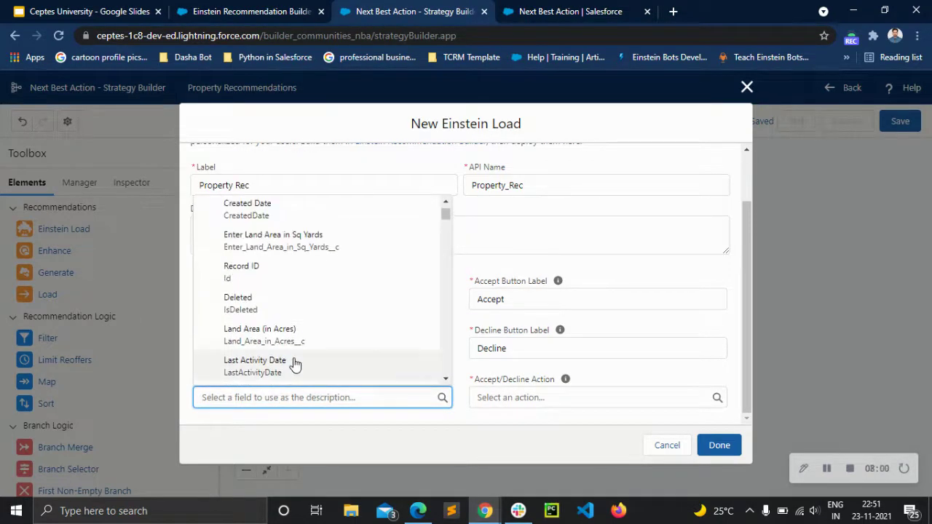
{"action": "scroll", "coordinate": [295, 364], "scroll_direction": "down", "scroll_amount": 3}
{"action": "scroll", "coordinate": [295, 364], "scroll_direction": "down", "scroll_amount": 5}
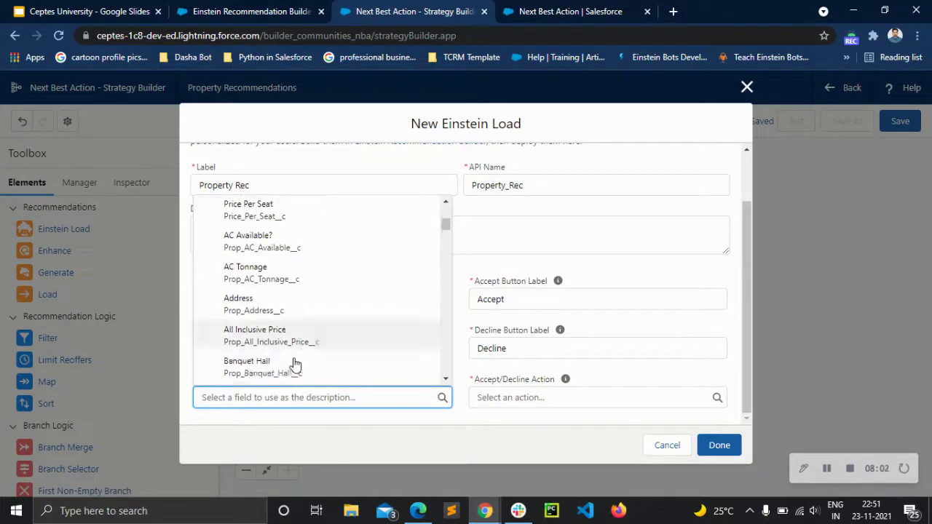
{"action": "scroll", "coordinate": [295, 365], "scroll_direction": "up", "scroll_amount": 3}
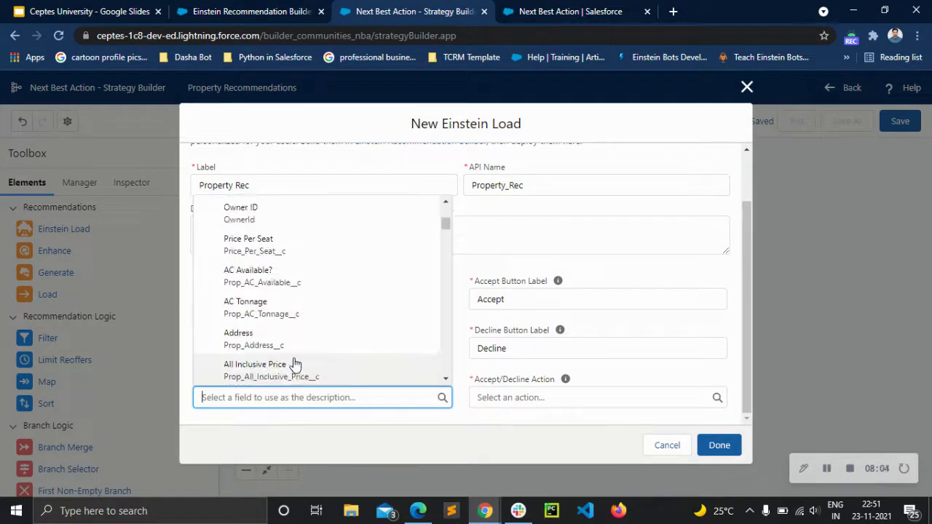
{"action": "scroll", "coordinate": [295, 364], "scroll_direction": "up", "scroll_amount": 5}
{"action": "scroll", "coordinate": [296, 353], "scroll_direction": "up", "scroll_amount": 1}
{"action": "scroll", "coordinate": [297, 341], "scroll_direction": "down", "scroll_amount": 6}
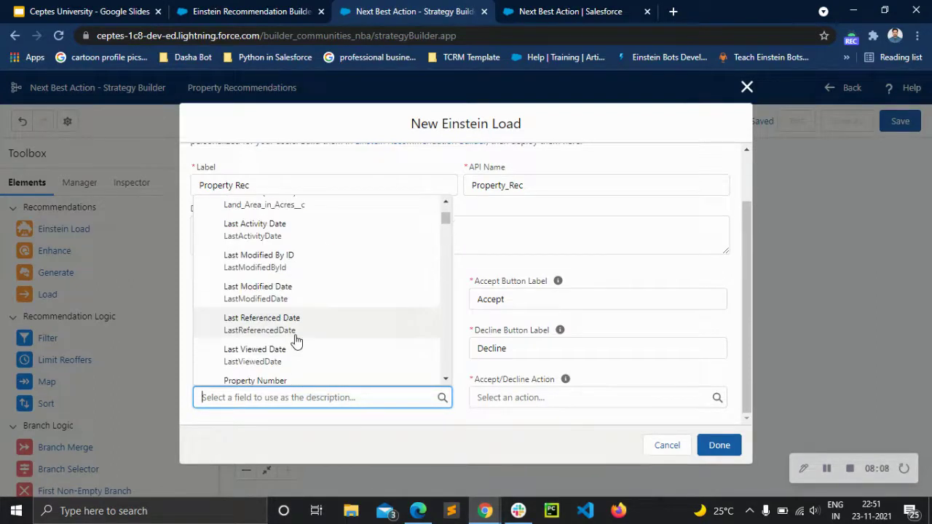
{"action": "scroll", "coordinate": [296, 341], "scroll_direction": "down", "scroll_amount": 6}
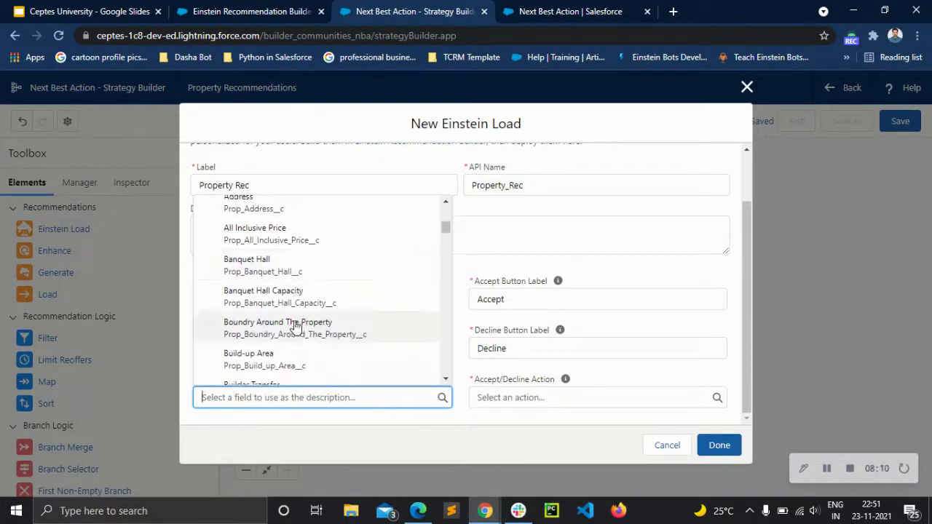
{"action": "scroll", "coordinate": [281, 306], "scroll_direction": "down", "scroll_amount": 6}
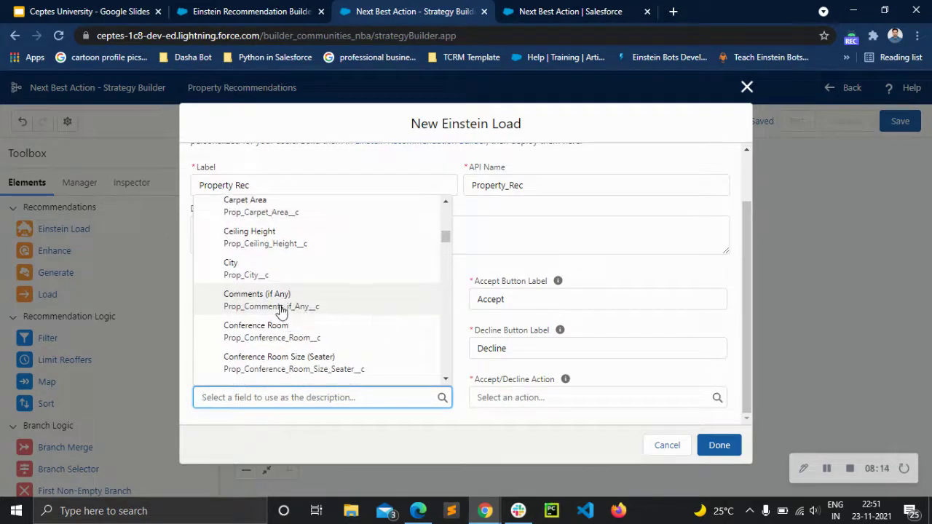
{"action": "scroll", "coordinate": [283, 307], "scroll_direction": "down", "scroll_amount": 2}
{"action": "scroll", "coordinate": [285, 305], "scroll_direction": "down", "scroll_amount": 8}
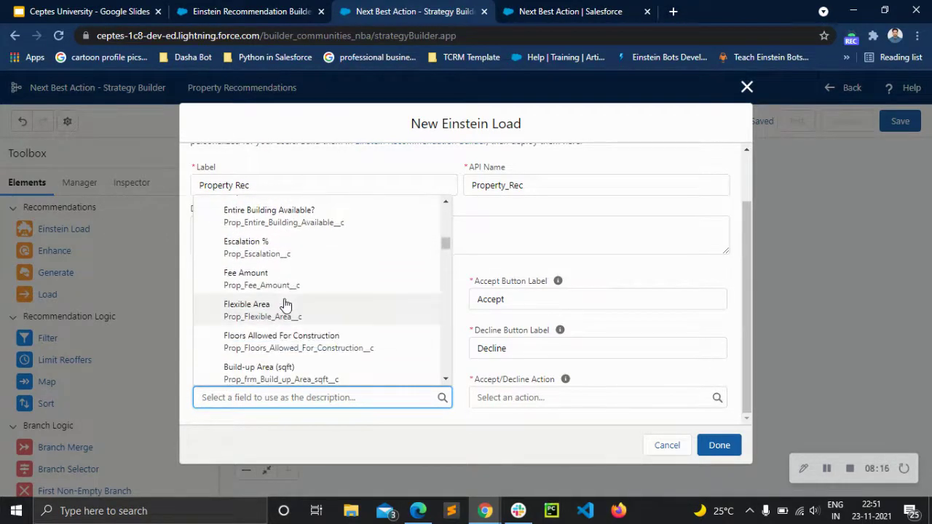
{"action": "scroll", "coordinate": [285, 304], "scroll_direction": "down", "scroll_amount": 8}
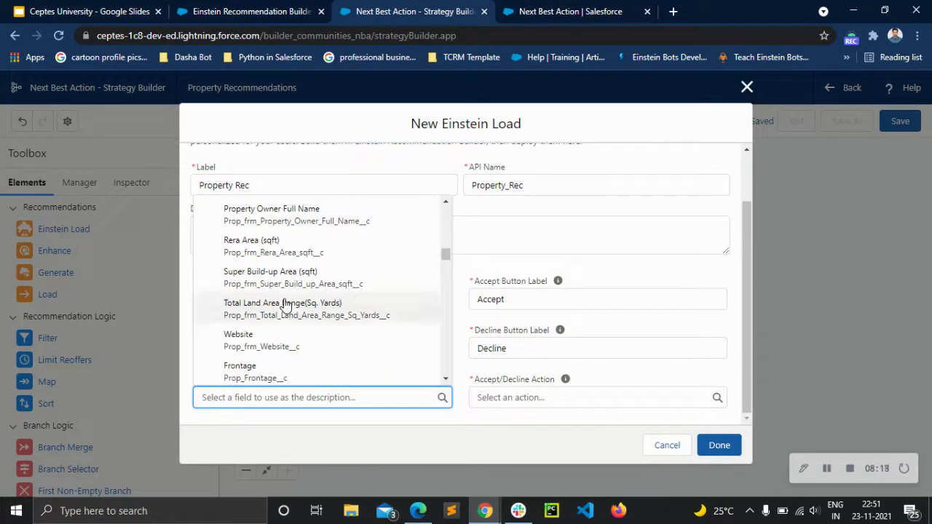
{"action": "scroll", "coordinate": [285, 304], "scroll_direction": "up", "scroll_amount": 10}
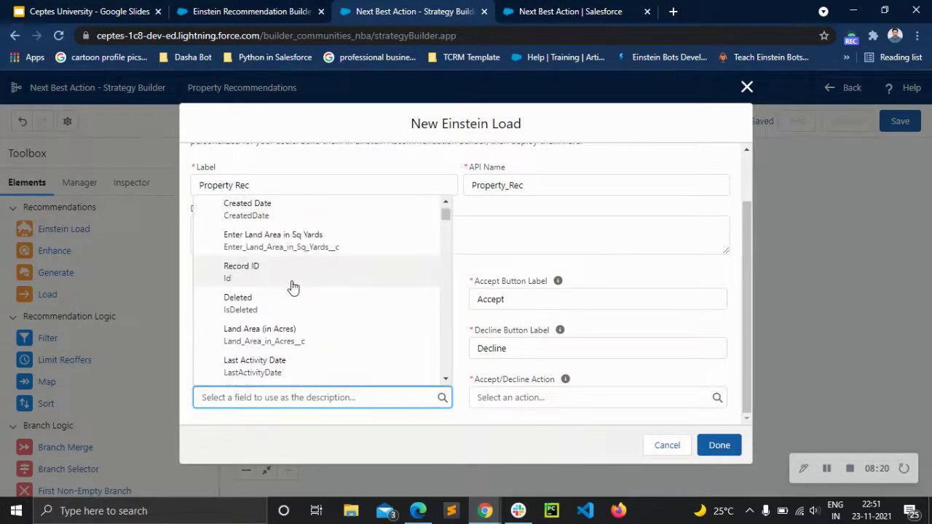
{"action": "type", "text": "sub"}
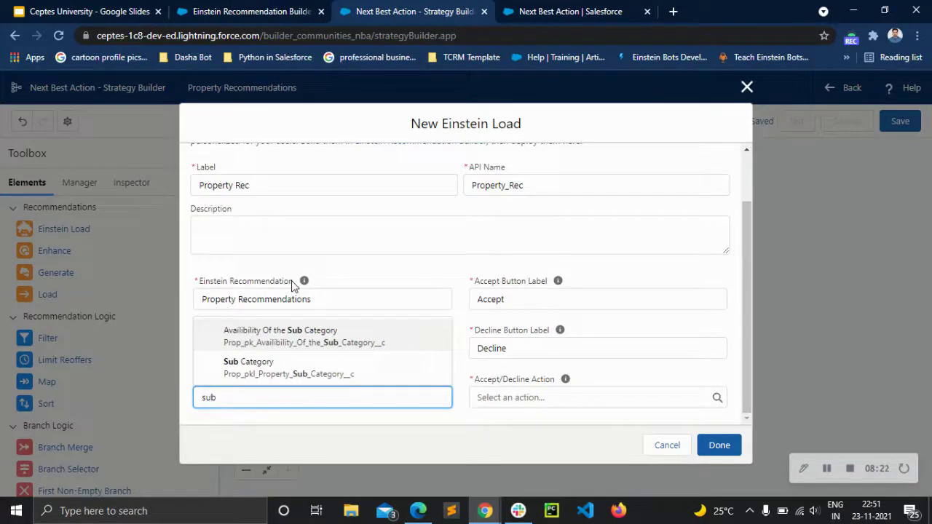
{"action": "left_click", "coordinate": [304, 369]}
{"action": "left_click", "coordinate": [267, 422]}
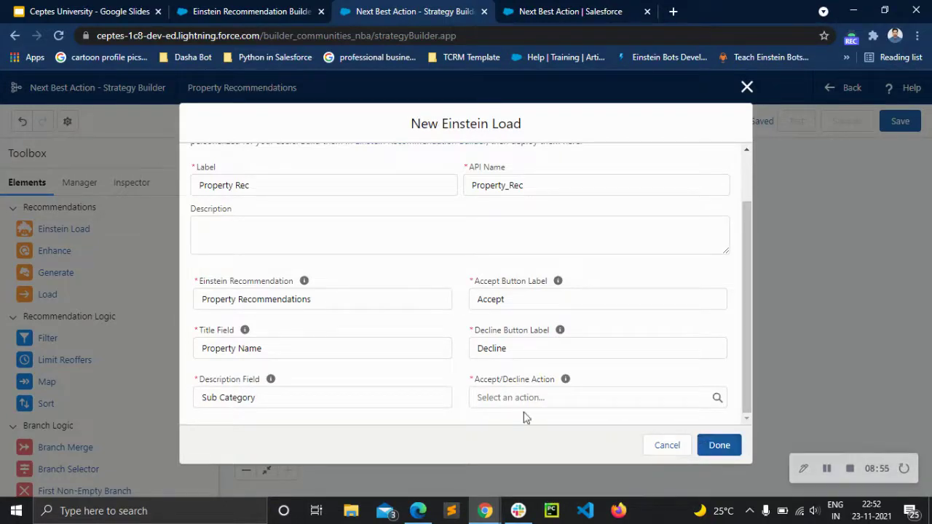
Set the accept/decline action to Inquiry : Pricing Flow, finish the Einstein Load element and save the strategy
{"action": "left_click", "coordinate": [547, 399]}
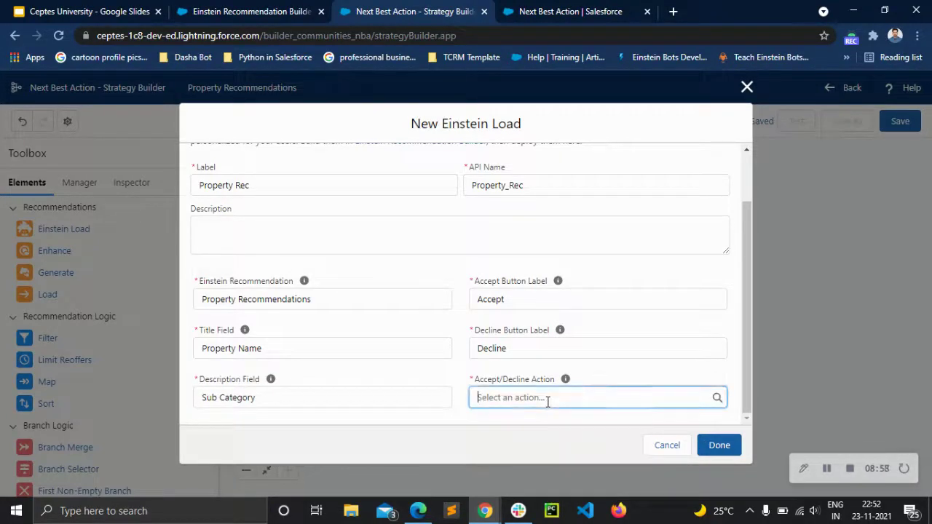
{"action": "left_click", "coordinate": [488, 412]}
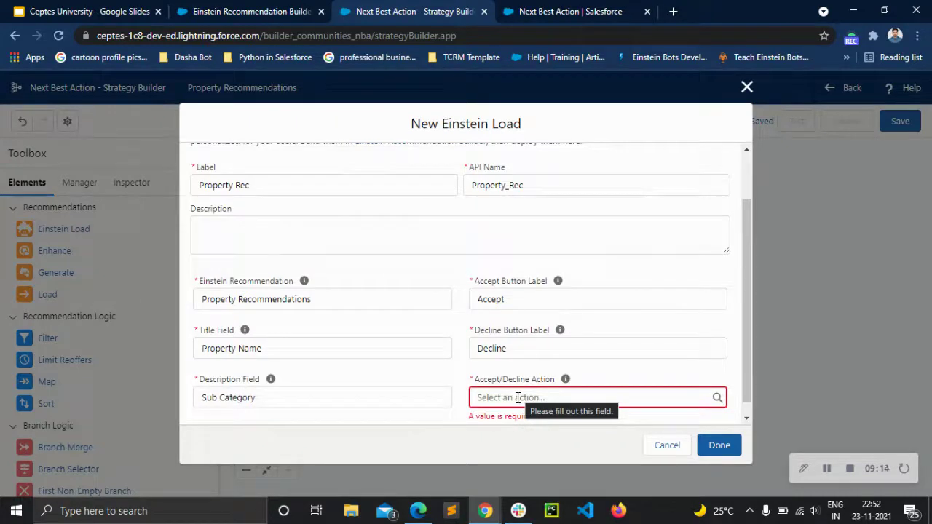
{"action": "left_click", "coordinate": [517, 398]}
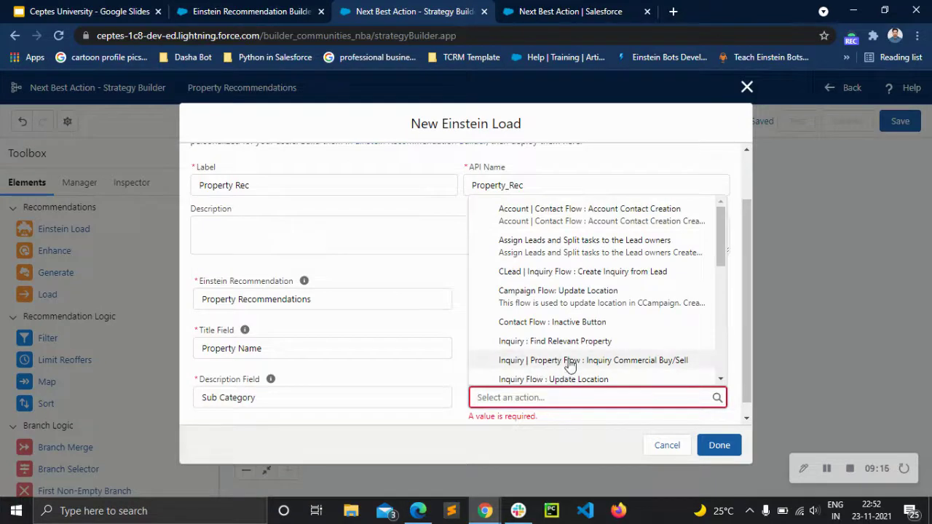
{"action": "scroll", "coordinate": [568, 368], "scroll_direction": "down", "scroll_amount": 3}
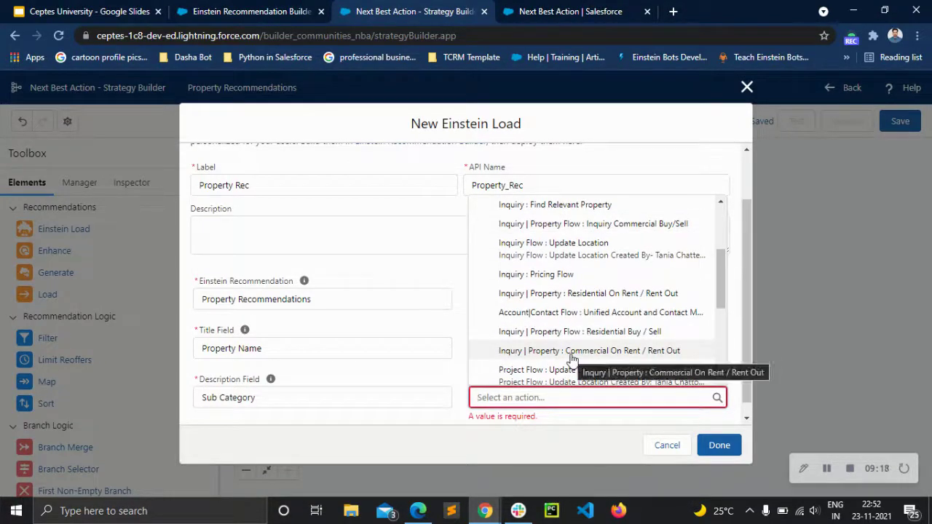
{"action": "left_click", "coordinate": [548, 282]}
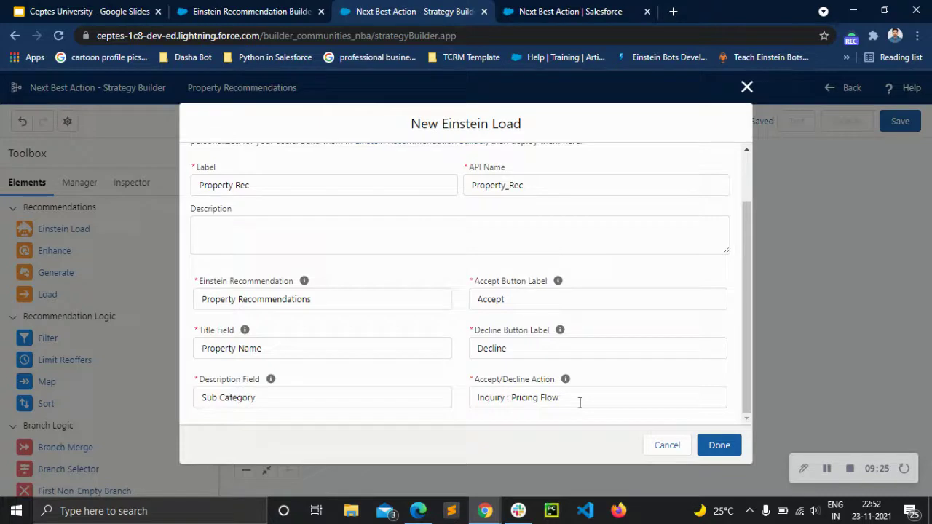
{"action": "left_click", "coordinate": [720, 445]}
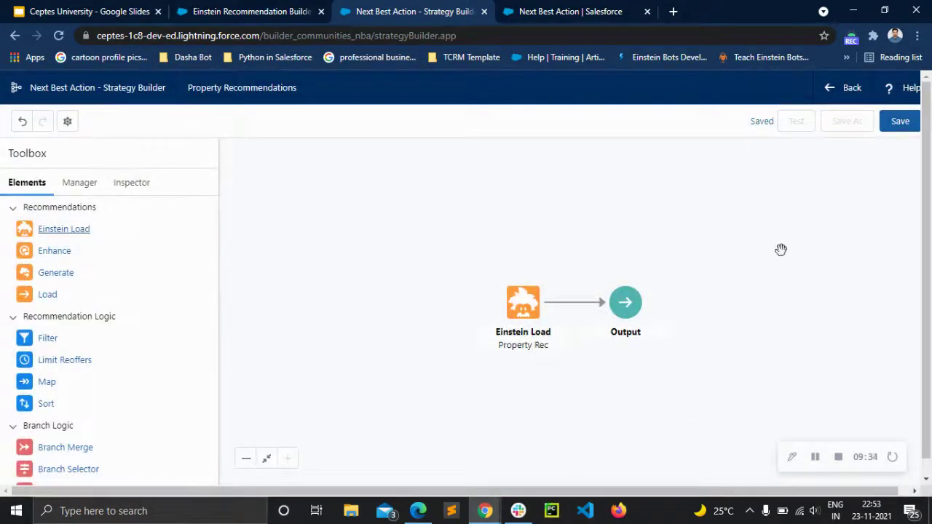
{"action": "left_click", "coordinate": [900, 122]}
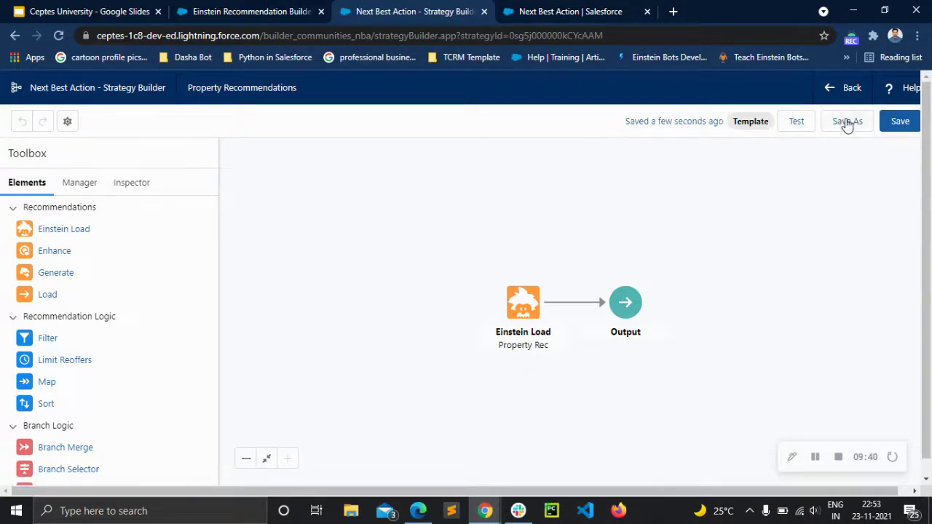
Test the strategy with the first listed inquiry, review the recommendation cards and close the test
{"action": "left_click", "coordinate": [804, 126]}
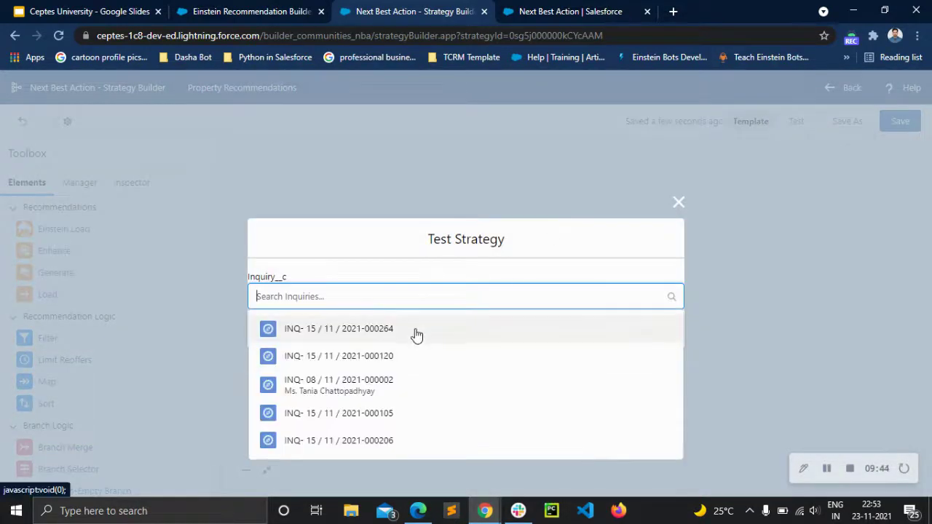
{"action": "left_click", "coordinate": [416, 333]}
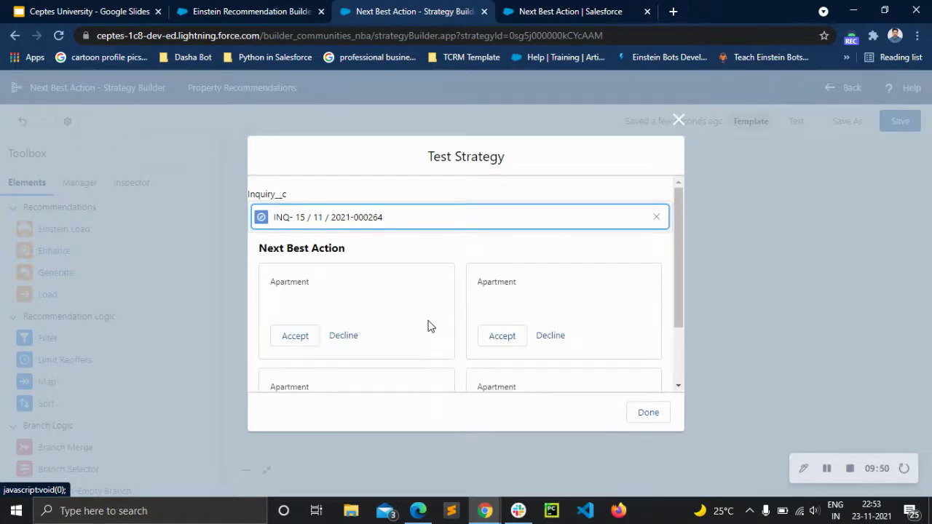
{"action": "scroll", "coordinate": [431, 326], "scroll_direction": "down", "scroll_amount": 1}
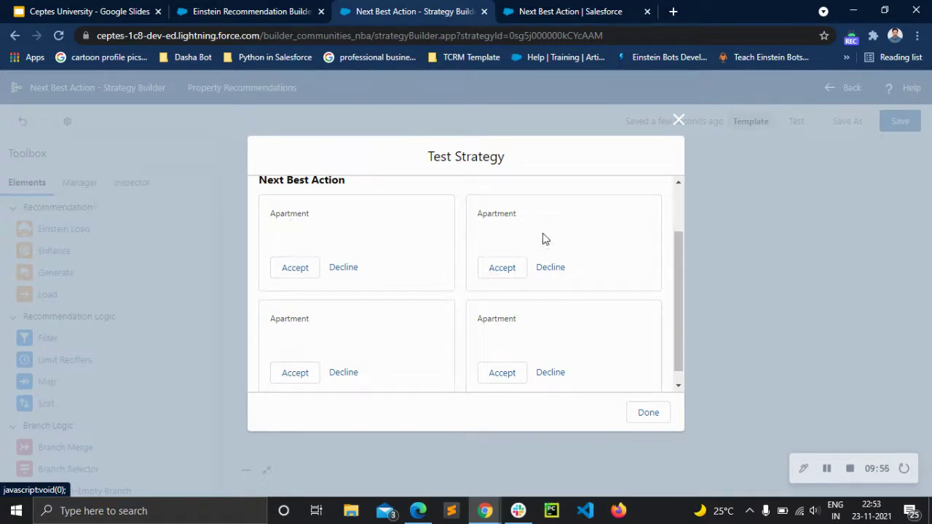
{"action": "left_click", "coordinate": [679, 121]}
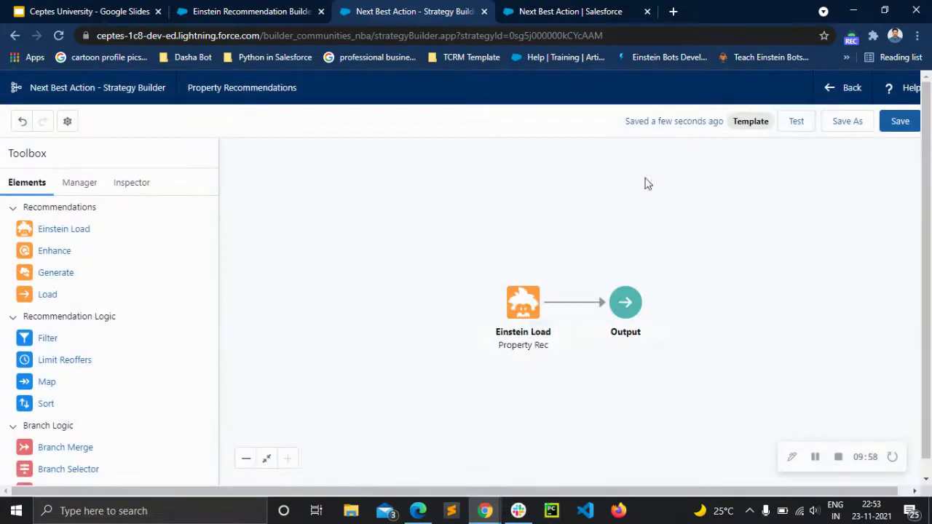
Reopen the Property Rec Einstein Load element and change its title field to Property Number
{"action": "left_click", "coordinate": [522, 314]}
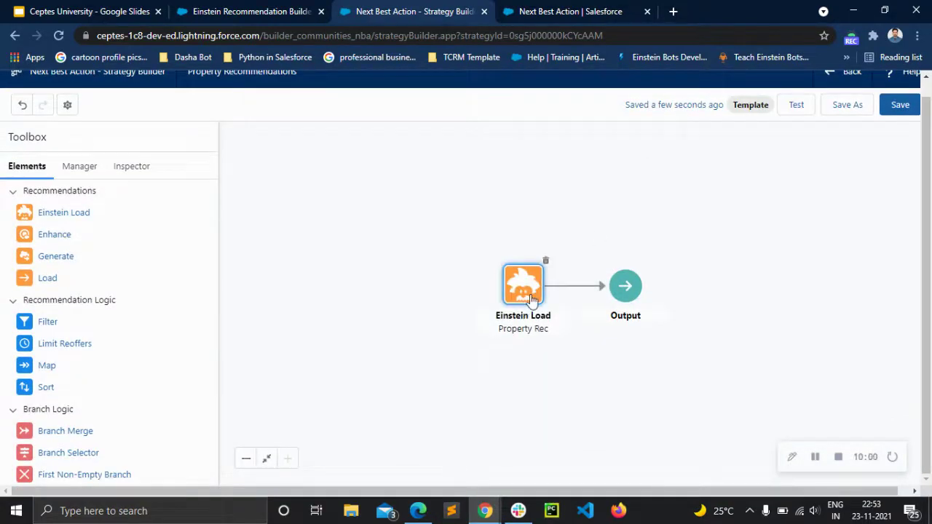
{"action": "double_click", "coordinate": [532, 299]}
{"action": "scroll", "coordinate": [292, 329], "scroll_direction": "down", "scroll_amount": 2}
{"action": "left_click", "coordinate": [284, 347]}
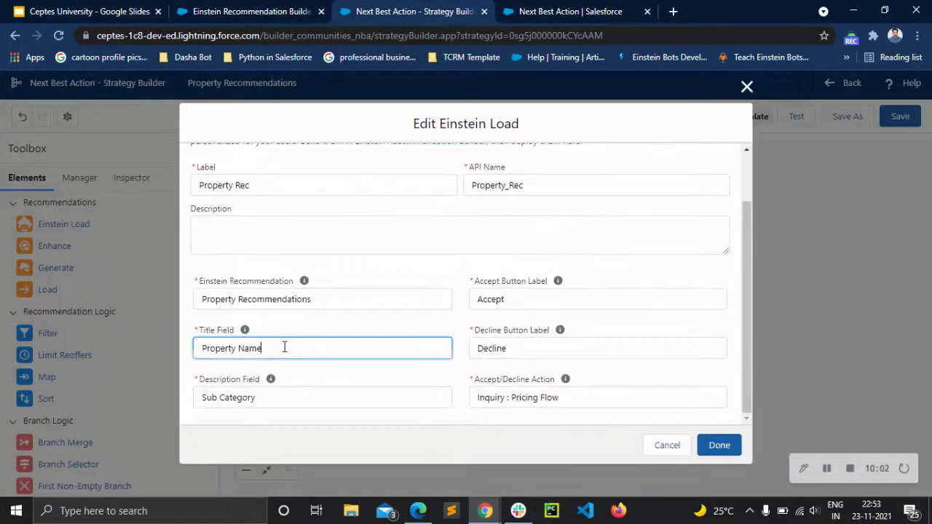
{"action": "key", "text": "BackSpace"}
{"action": "key", "text": "BackSpace"}
{"action": "key", "text": "BackSpace"}
{"action": "key", "text": "BackSpace"}
{"action": "key", "text": "BackSpace"}
{"action": "key", "text": "BackSpace"}
{"action": "key", "text": "BackSpace"}
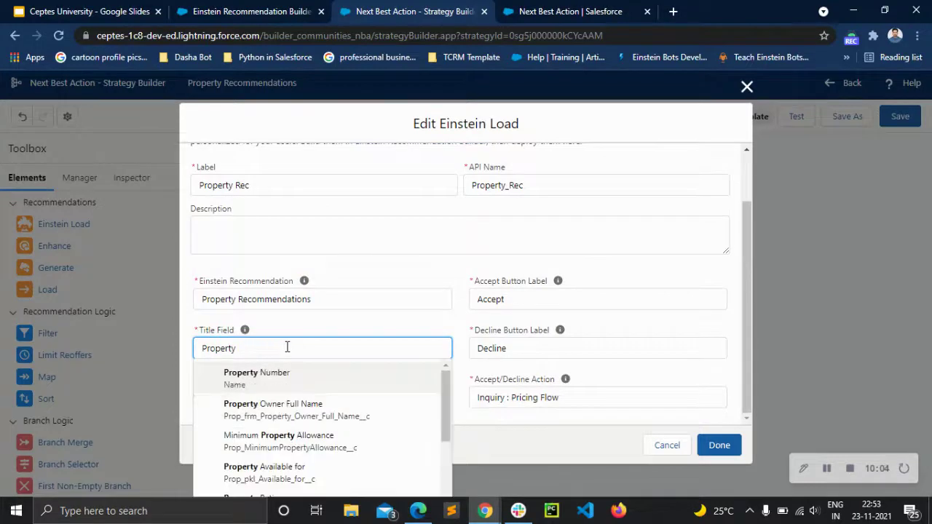
{"action": "key", "text": "BackSpace"}
{"action": "key", "text": "BackSpace"}
{"action": "key", "text": "BackSpace"}
{"action": "key", "text": "BackSpace"}
{"action": "key", "text": "BackSpace"}
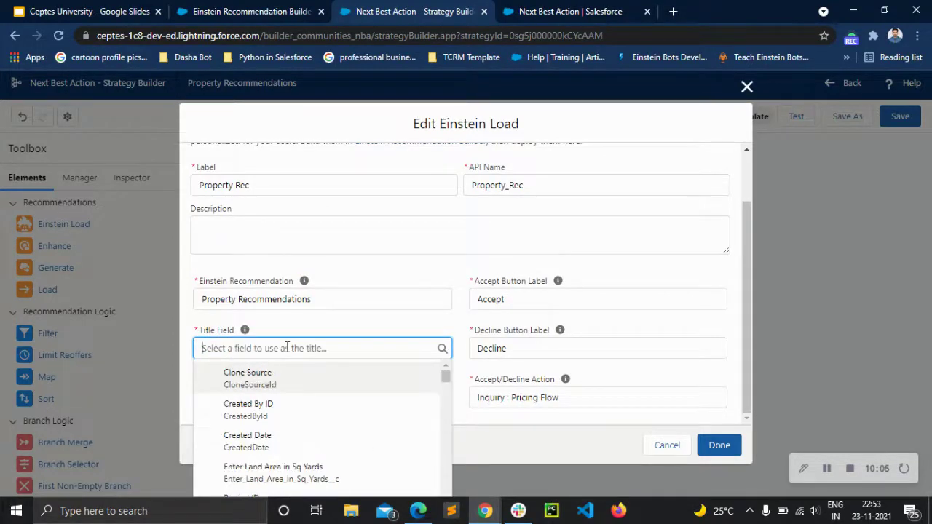
{"action": "type", "text": "name"}
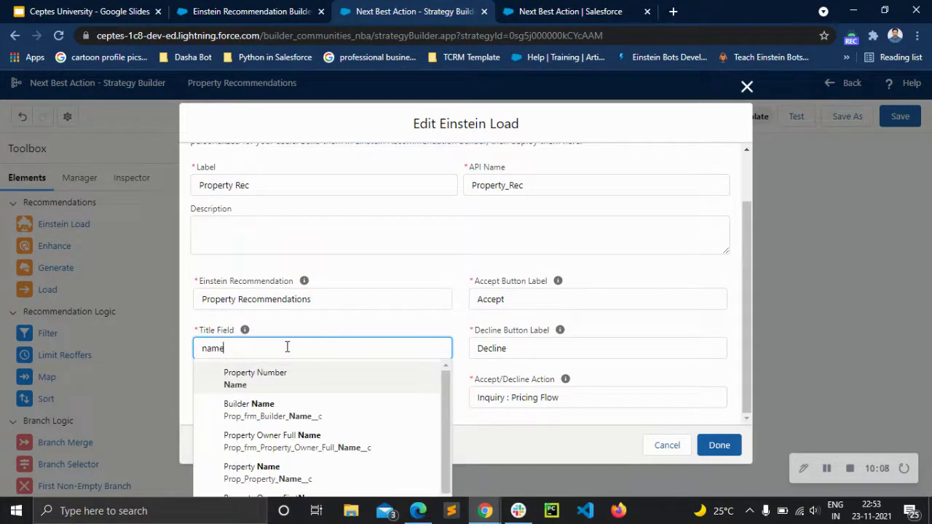
{"action": "scroll", "coordinate": [279, 384], "scroll_direction": "down", "scroll_amount": 2}
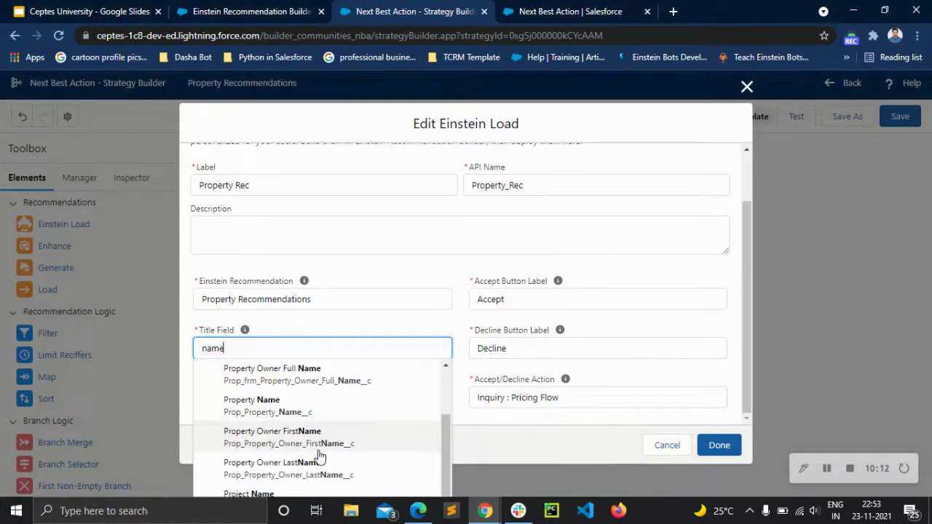
{"action": "scroll", "coordinate": [295, 448], "scroll_direction": "up", "scroll_amount": 3}
{"action": "left_click", "coordinate": [273, 388]}
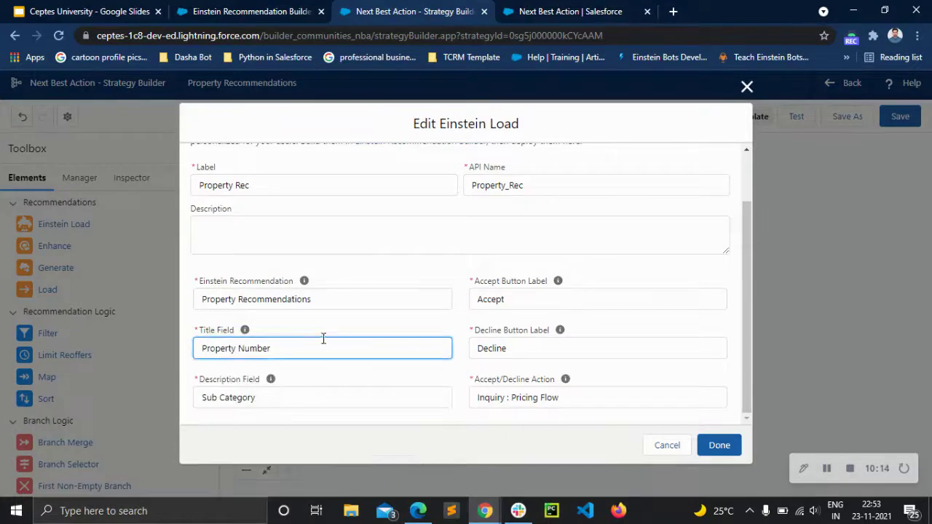
{"action": "left_click", "coordinate": [410, 321]}
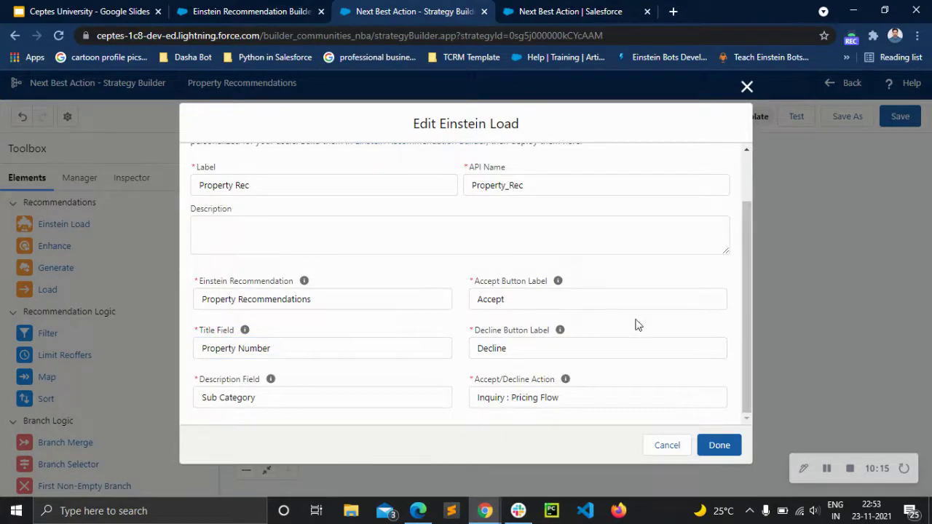
Finish editing the Property Rec Einstein Load element and save the Property Recommendations strategy
{"action": "left_click", "coordinate": [719, 445]}
{"action": "left_click", "coordinate": [900, 105]}
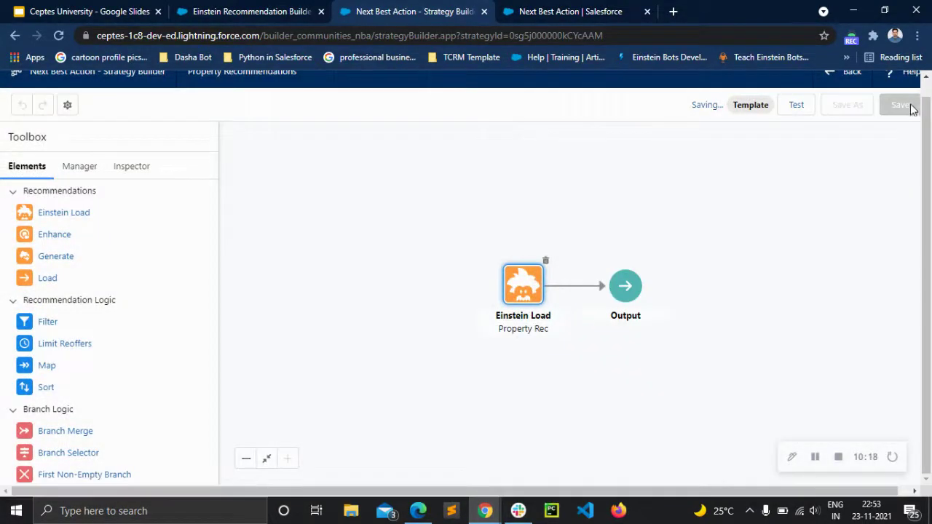
Test the saved strategy again with the first listed inquiry, review its recommendation cards and close the test
{"action": "left_click", "coordinate": [797, 109]}
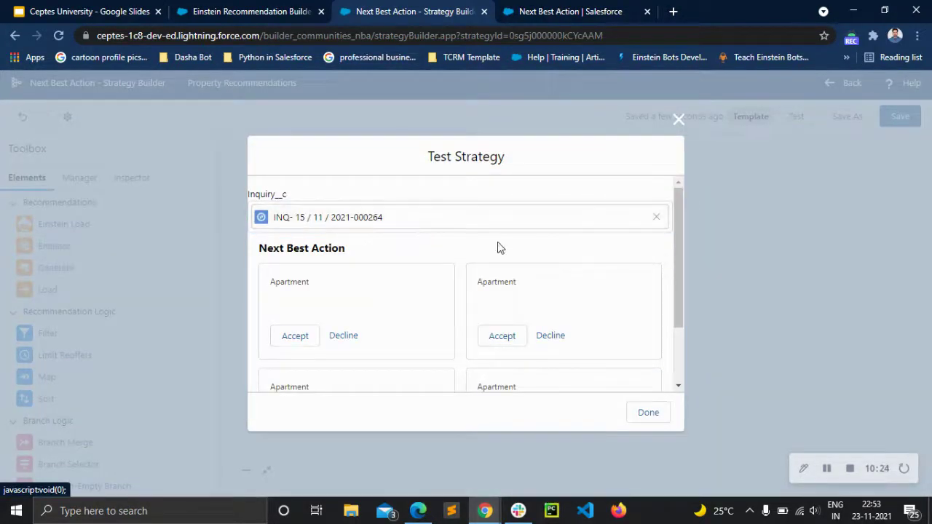
{"action": "scroll", "coordinate": [481, 308], "scroll_direction": "down", "scroll_amount": 2}
{"action": "scroll", "coordinate": [481, 306], "scroll_direction": "up", "scroll_amount": 2}
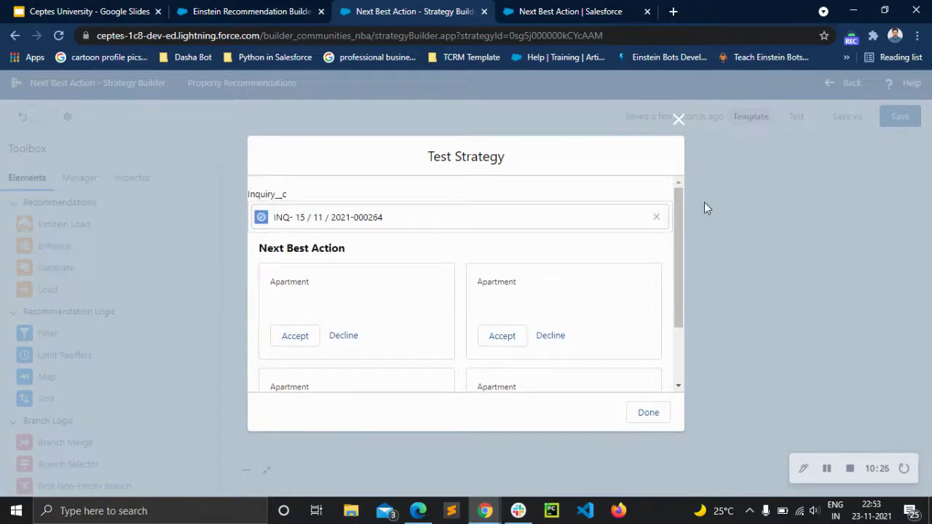
{"action": "left_click", "coordinate": [656, 216]}
{"action": "left_click", "coordinate": [430, 298]}
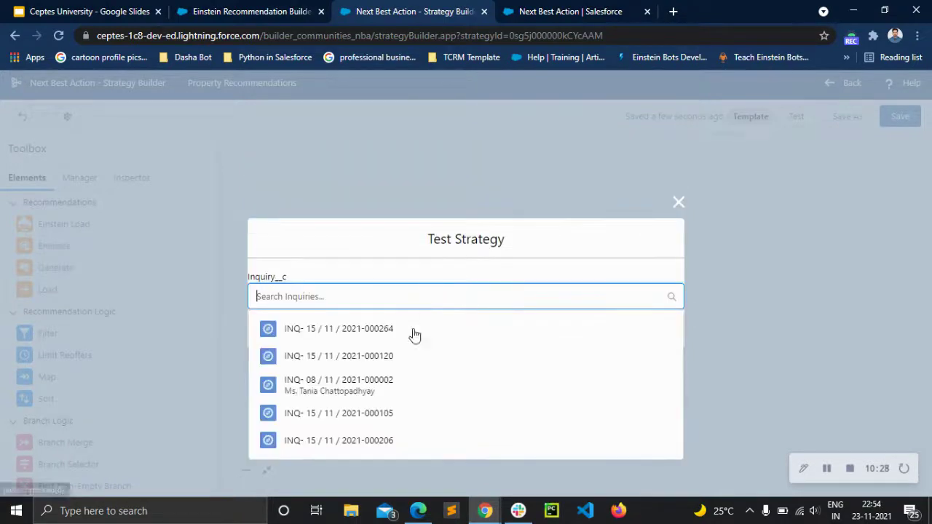
{"action": "left_click", "coordinate": [413, 333]}
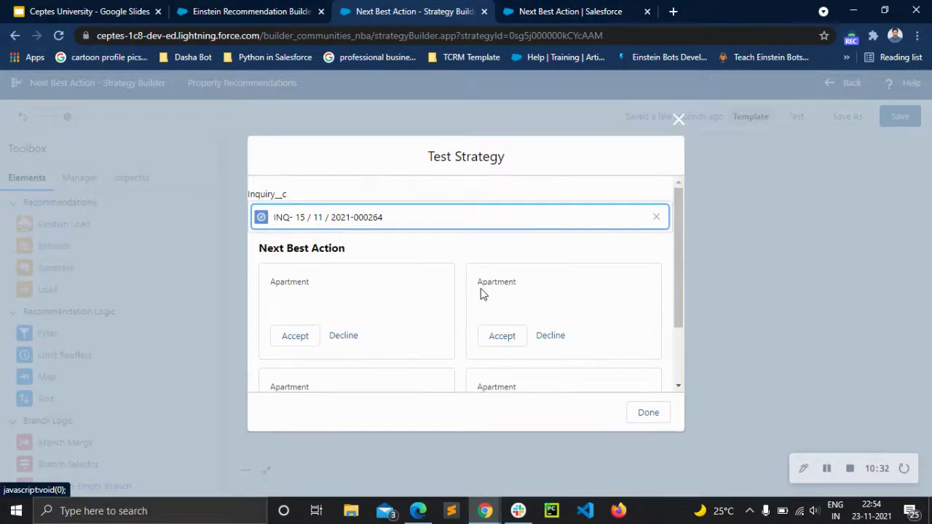
{"action": "scroll", "coordinate": [480, 321], "scroll_direction": "down", "scroll_amount": 2}
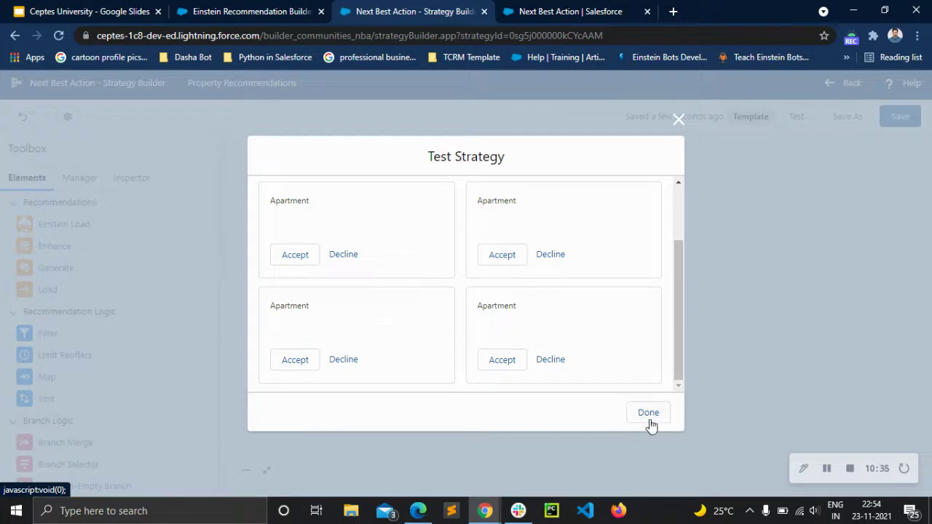
{"action": "scroll", "coordinate": [483, 246], "scroll_direction": "up", "scroll_amount": 2}
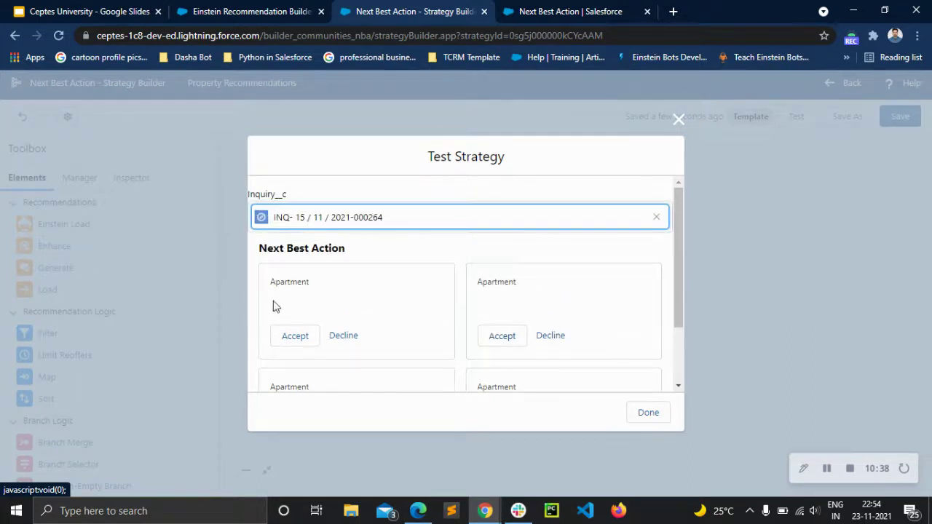
{"action": "left_click", "coordinate": [649, 413]}
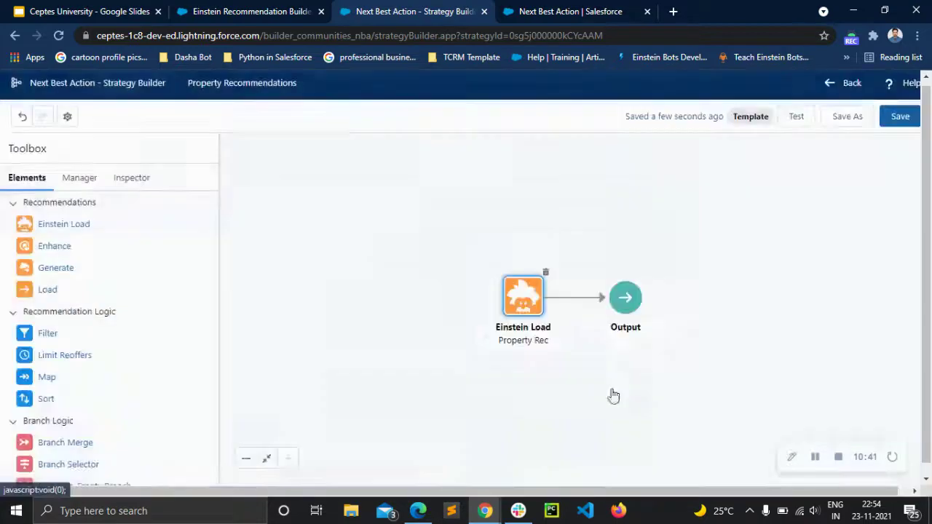
Switch from the Next Best Action setup page to the RealE 360 app and dismiss its welcome dialog
{"action": "left_click", "coordinate": [288, 8]}
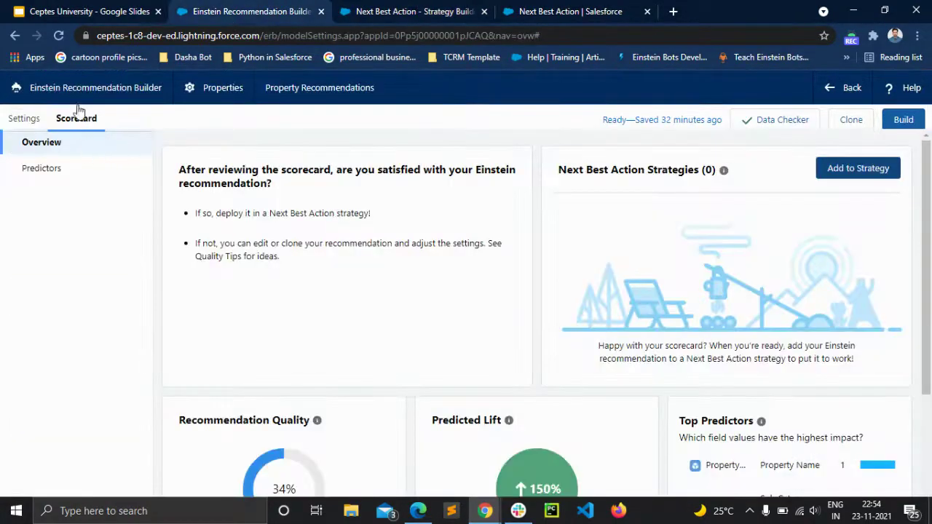
{"action": "left_click", "coordinate": [536, 9]}
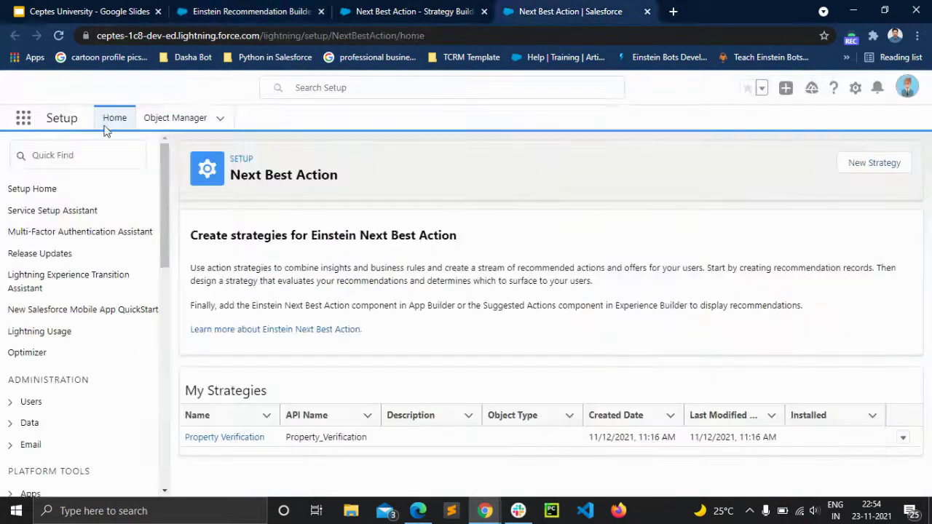
{"action": "left_click", "coordinate": [22, 120]}
{"action": "type", "text": "re"}
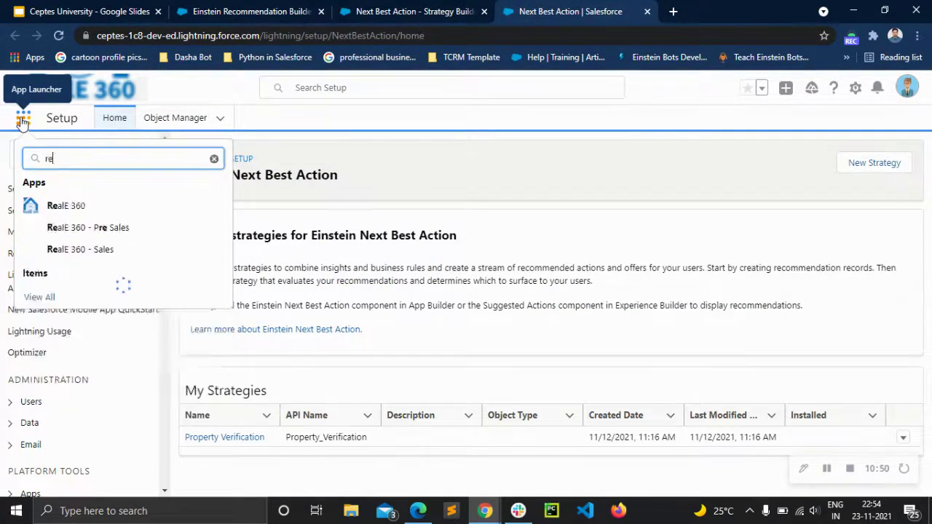
{"action": "left_click", "coordinate": [92, 212]}
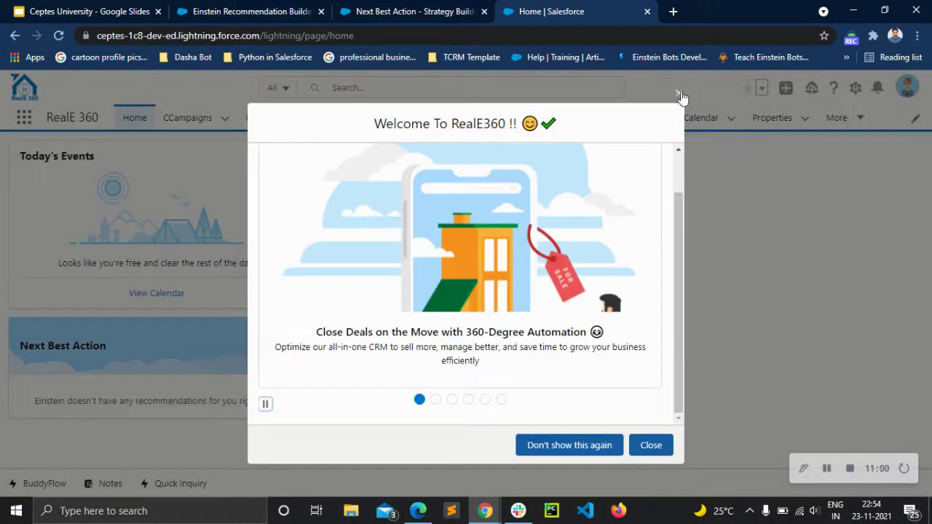
{"action": "left_click", "coordinate": [659, 448]}
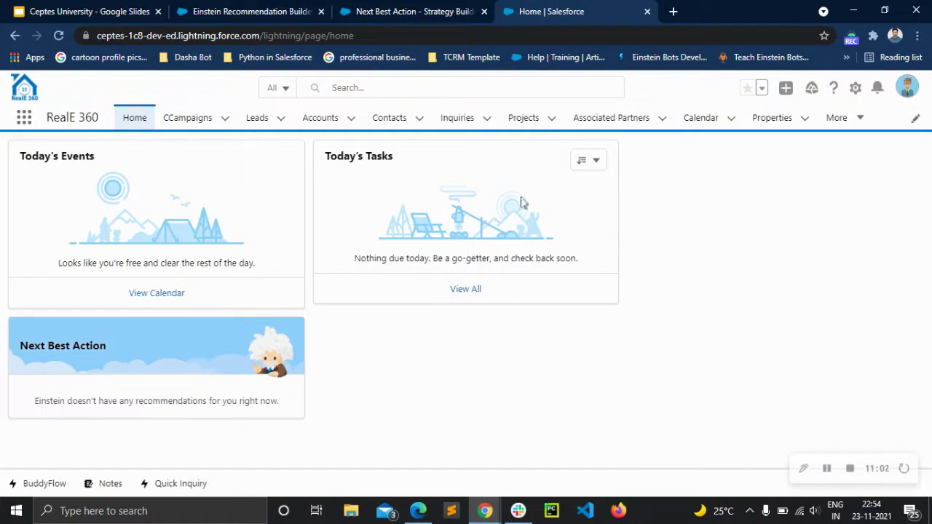
Open the first inquiry in the Inquiries list and edit its record page in Lightning App Builder
{"action": "left_click", "coordinate": [474, 124]}
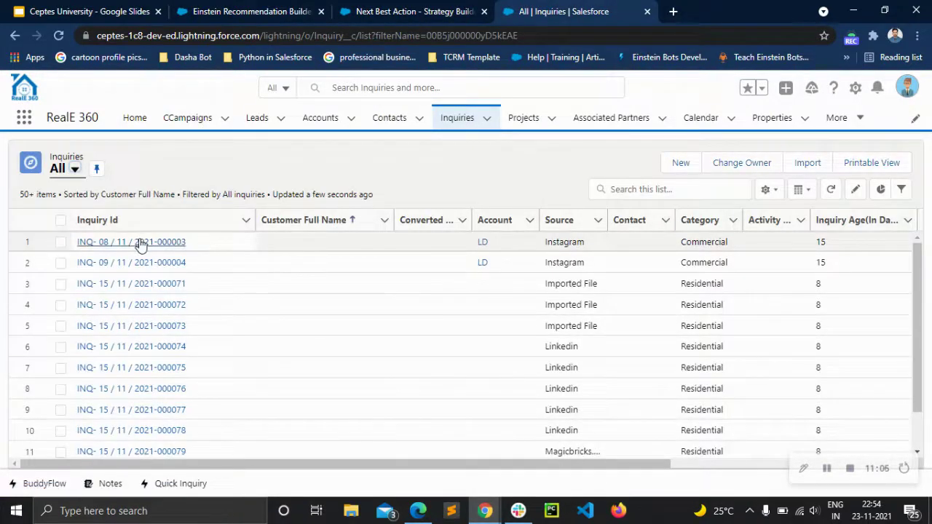
{"action": "left_click", "coordinate": [141, 242]}
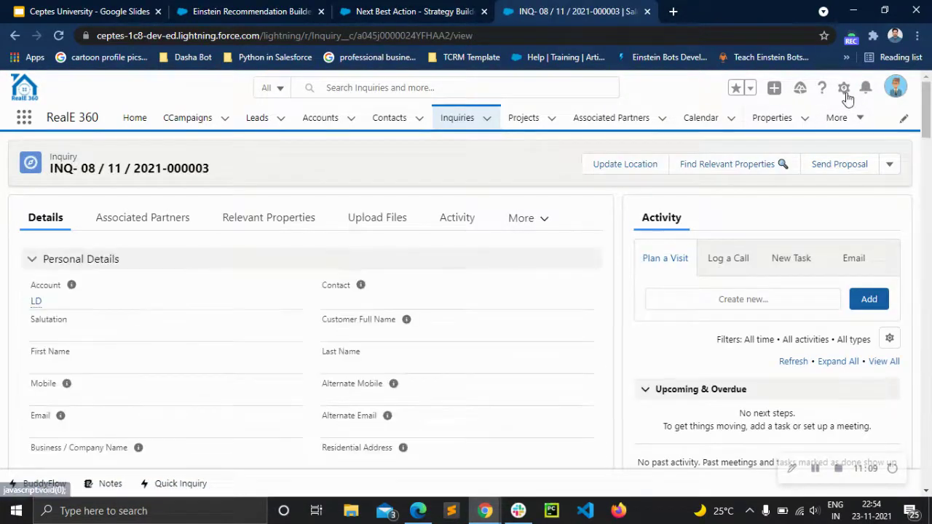
{"action": "left_click", "coordinate": [845, 91]}
{"action": "left_click", "coordinate": [793, 249]}
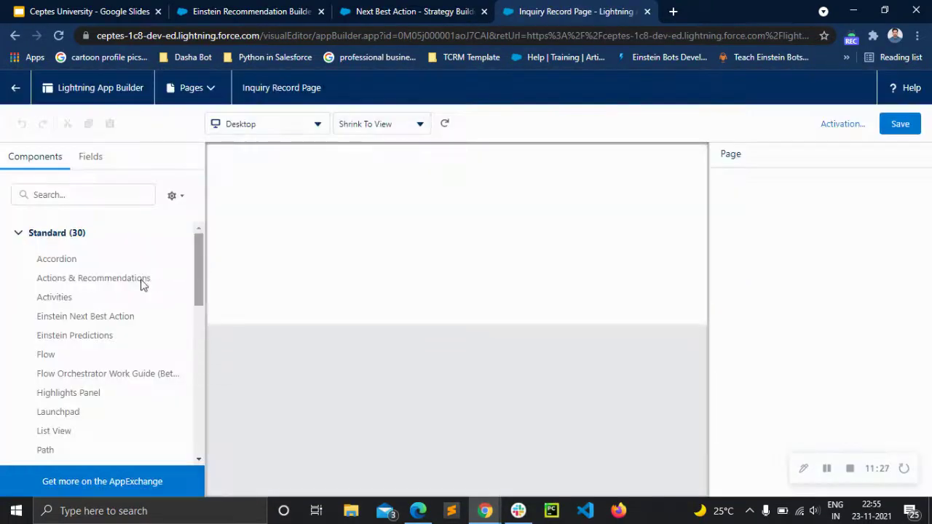
Close the page analysis and add an Einstein Next Best Action component above Activity in the page's sidebar
{"action": "scroll", "coordinate": [133, 330], "scroll_direction": "down", "scroll_amount": 6}
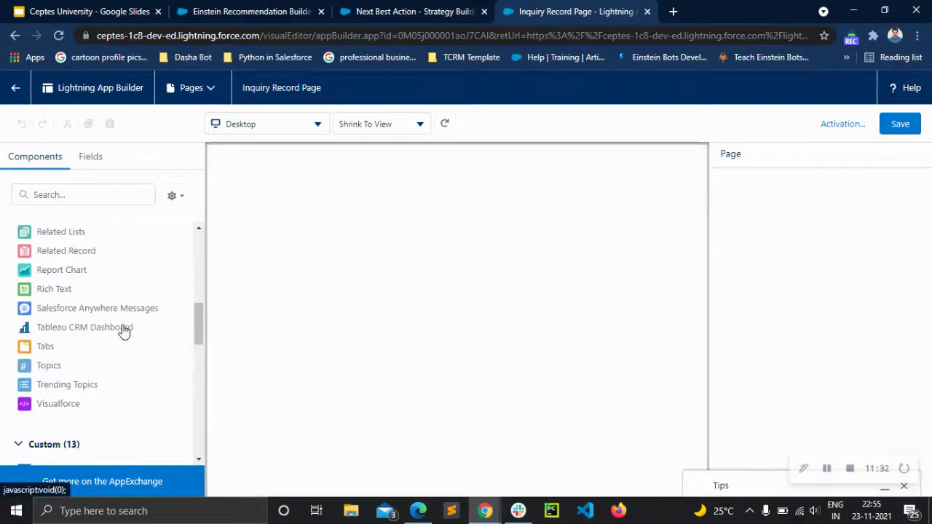
{"action": "scroll", "coordinate": [124, 332], "scroll_direction": "up", "scroll_amount": 3}
{"action": "scroll", "coordinate": [123, 331], "scroll_direction": "up", "scroll_amount": 3}
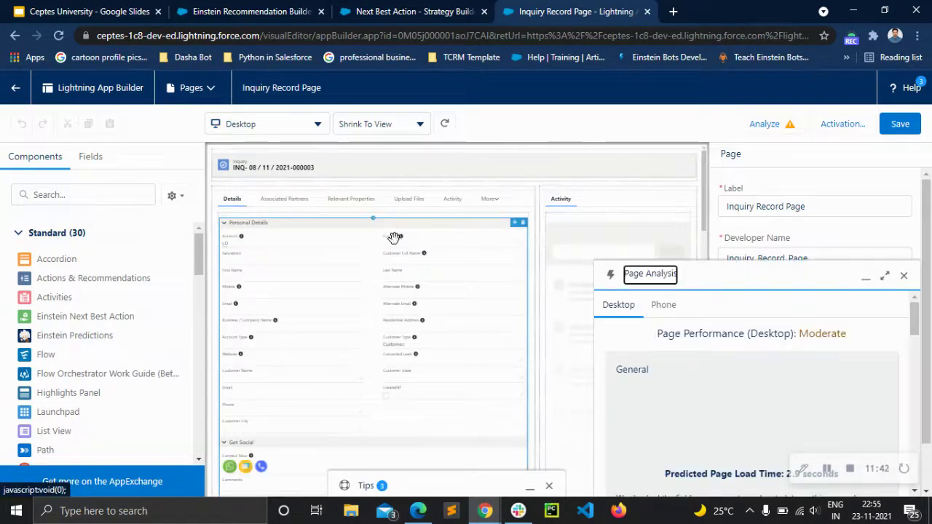
{"action": "left_click", "coordinate": [903, 277]}
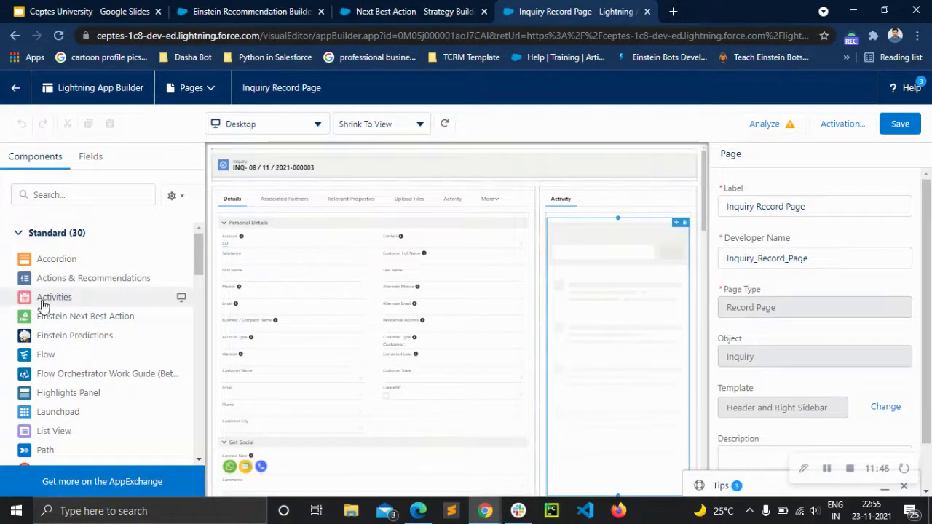
{"action": "left_click_drag", "start_coordinate": [78, 322], "coordinate": [560, 191]}
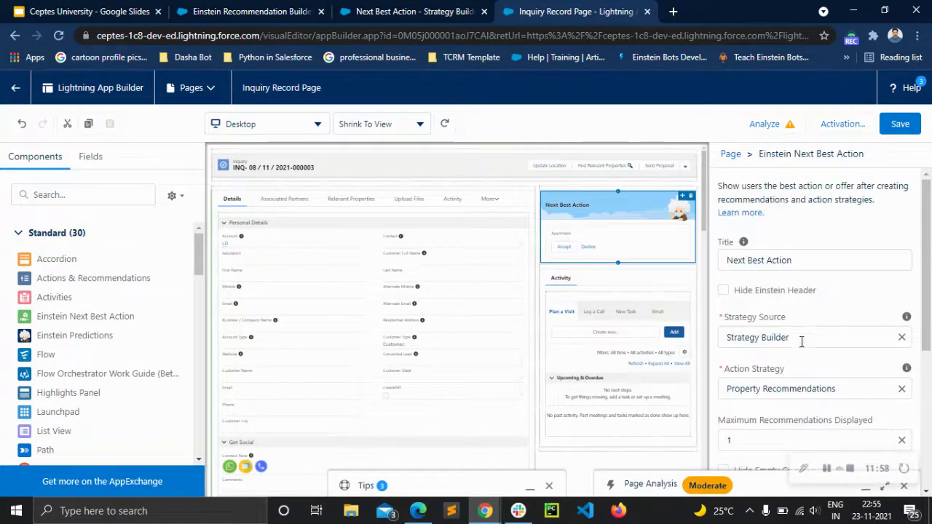
Set the Next Best Action component's maximum recommendations displayed to 4 and enable Show Title
{"action": "scroll", "coordinate": [784, 299], "scroll_direction": "down", "scroll_amount": 2}
{"action": "left_click", "coordinate": [771, 306]}
{"action": "left_click", "coordinate": [776, 285]}
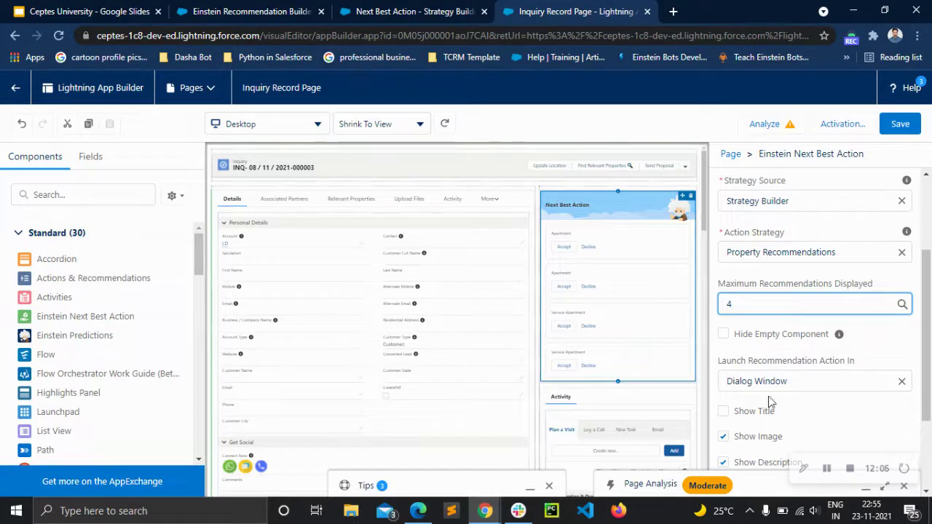
{"action": "left_click", "coordinate": [724, 414]}
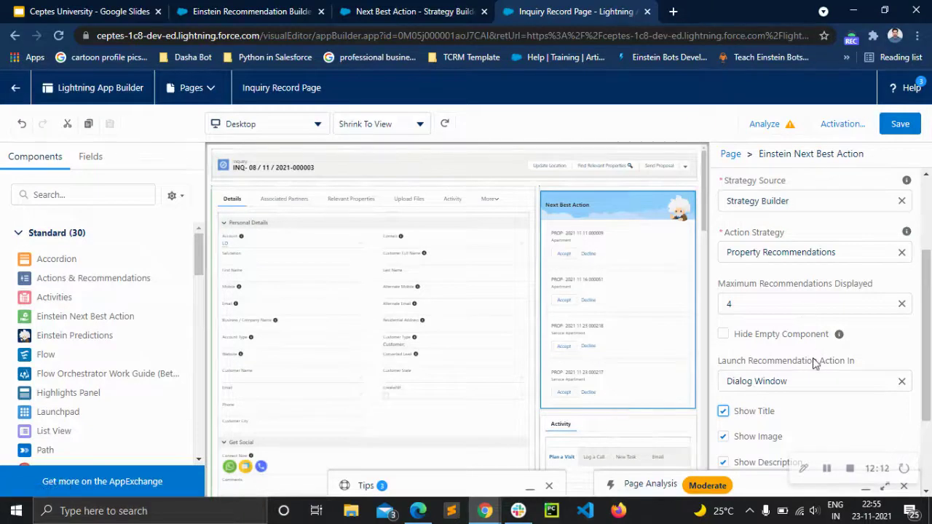
{"action": "scroll", "coordinate": [816, 360], "scroll_direction": "down", "scroll_amount": 3}
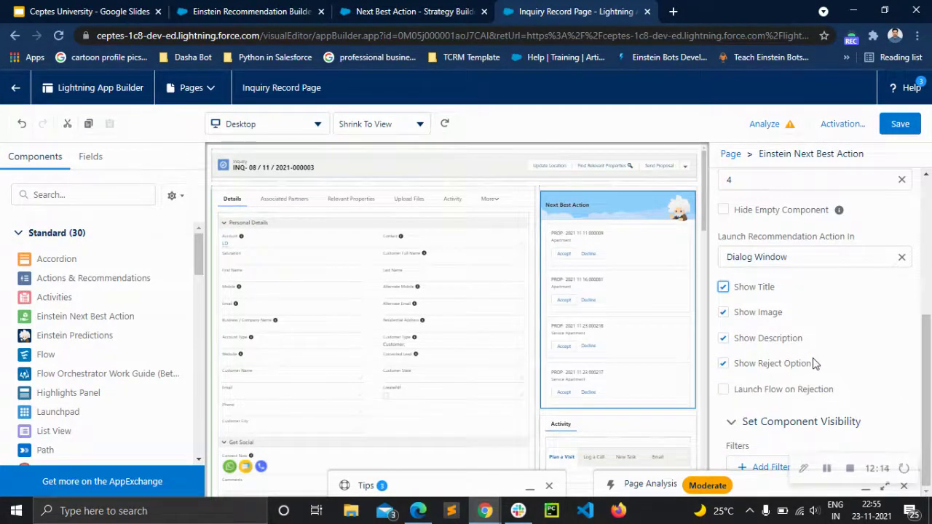
{"action": "scroll", "coordinate": [814, 364], "scroll_direction": "up", "scroll_amount": 5}
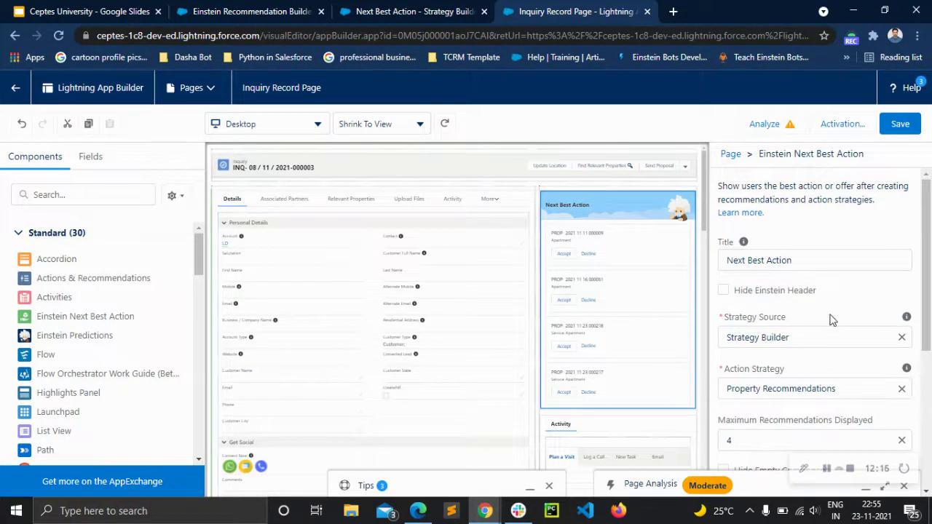
Hide the component's Einstein header and change its title to Property Recommendations
{"action": "left_click", "coordinate": [723, 290]}
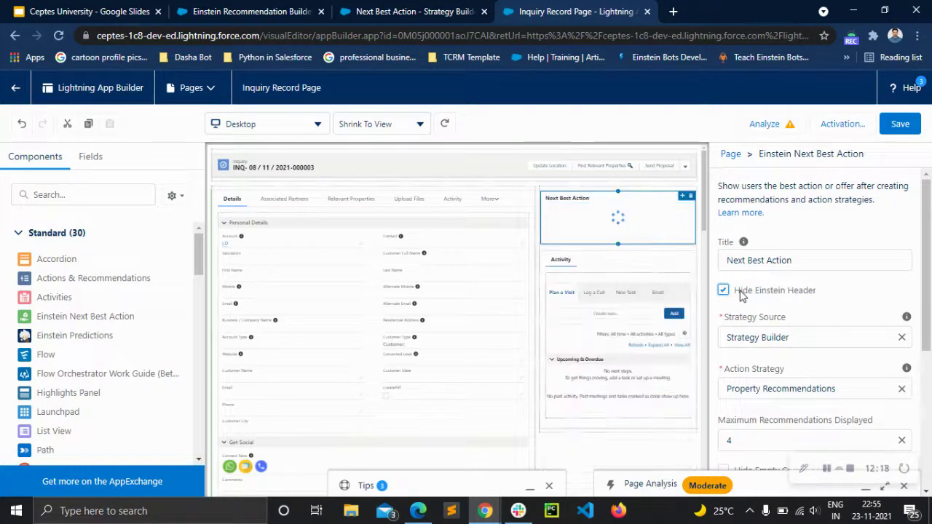
{"action": "left_click", "coordinate": [793, 266]}
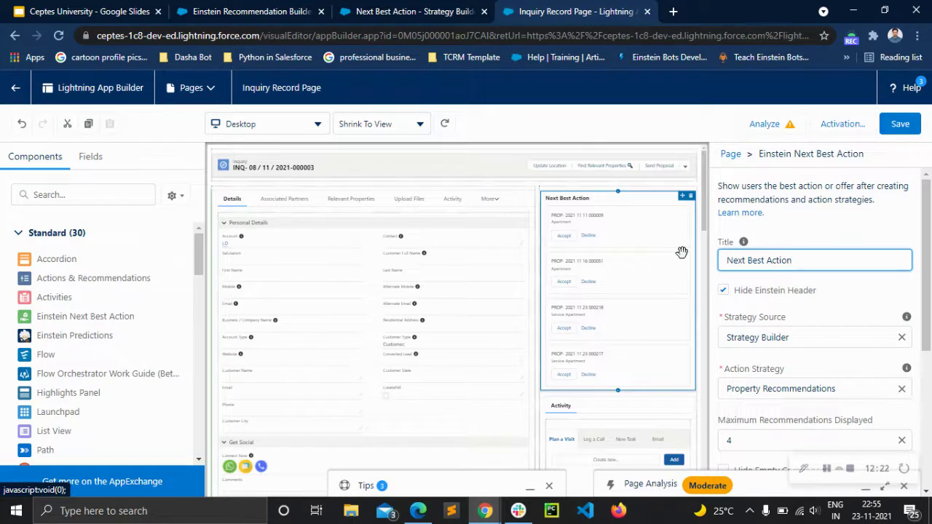
{"action": "key", "text": "BackSpace"}
{"action": "key", "text": "BackSpace"}
{"action": "key", "text": "BackSpace"}
{"action": "key", "text": "BackSpace"}
{"action": "key", "text": "BackSpace"}
{"action": "key", "text": "BackSpace"}
{"action": "key", "text": "BackSpace"}
{"action": "key", "text": "BackSpace"}
{"action": "key", "text": "BackSpace"}
{"action": "key", "text": "BackSpace"}
{"action": "key", "text": "BackSpace"}
{"action": "key", "text": "BackSpace"}
{"action": "key", "text": "BackSpace"}
{"action": "key", "text": "BackSpace"}
{"action": "key", "text": "BackSpace"}
{"action": "key", "text": "BackSpace"}
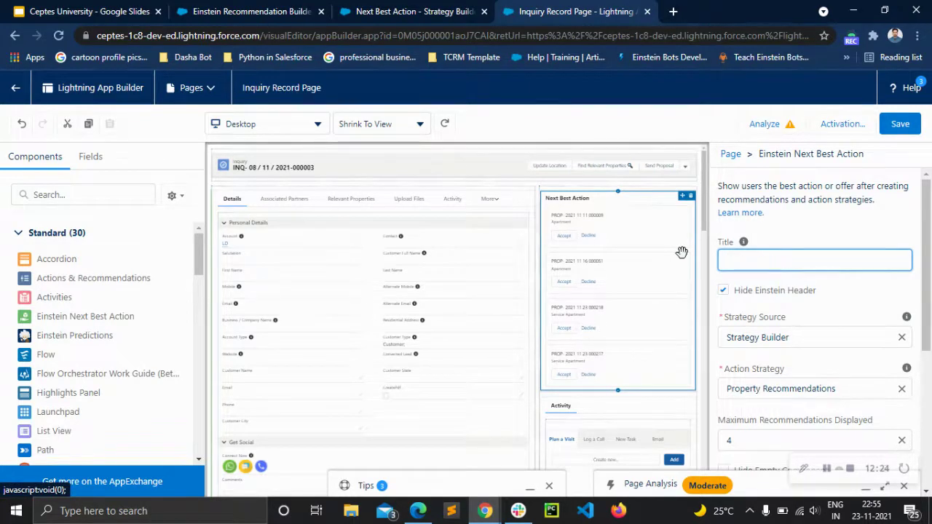
{"action": "type", "text": "Property Recommendations"}
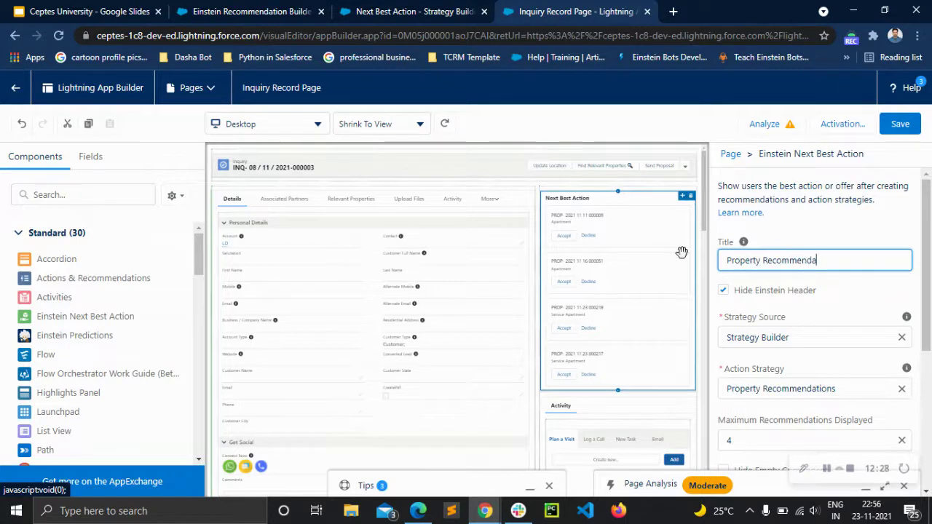
{"action": "left_click", "coordinate": [786, 234]}
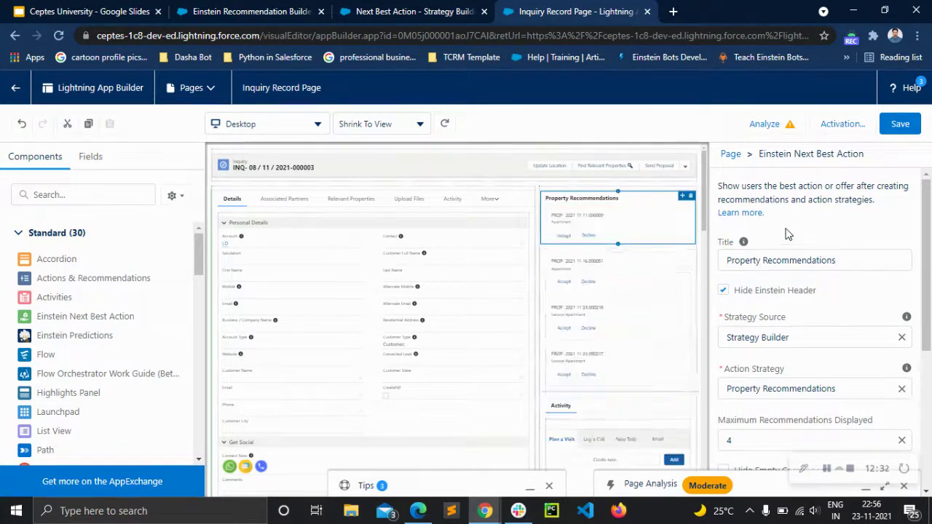
Compare the component with and without the Einstein header, leaving Hide Einstein Header disabled
{"action": "left_click", "coordinate": [786, 289]}
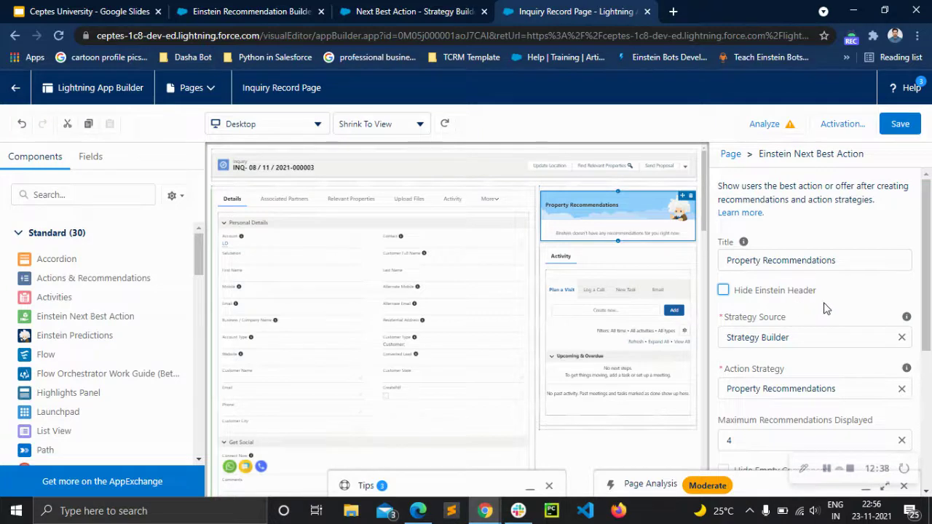
{"action": "left_click", "coordinate": [768, 295]}
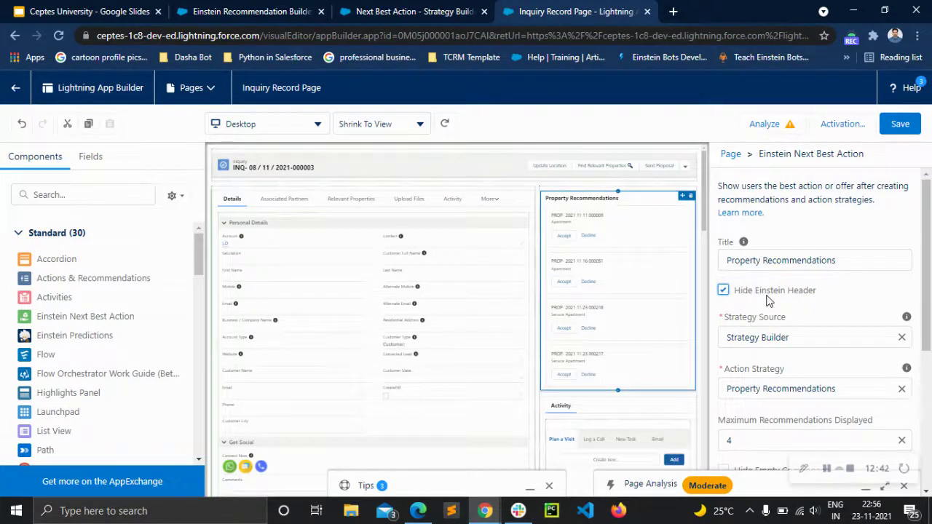
{"action": "left_click", "coordinate": [790, 299]}
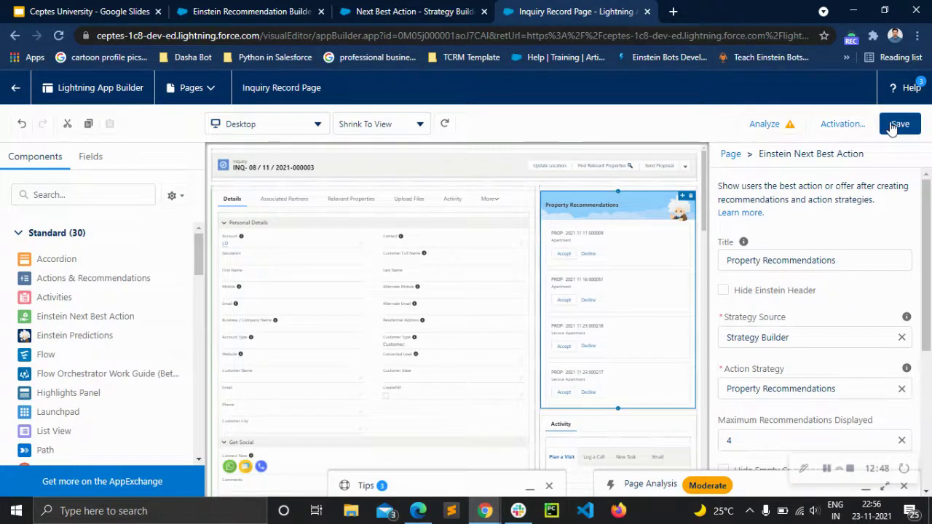
Check the component's remaining settings, save the Inquiry Record Page and return to the inquiry record
{"action": "scroll", "coordinate": [832, 270], "scroll_direction": "down", "scroll_amount": 4}
{"action": "scroll", "coordinate": [831, 278], "scroll_direction": "up", "scroll_amount": 4}
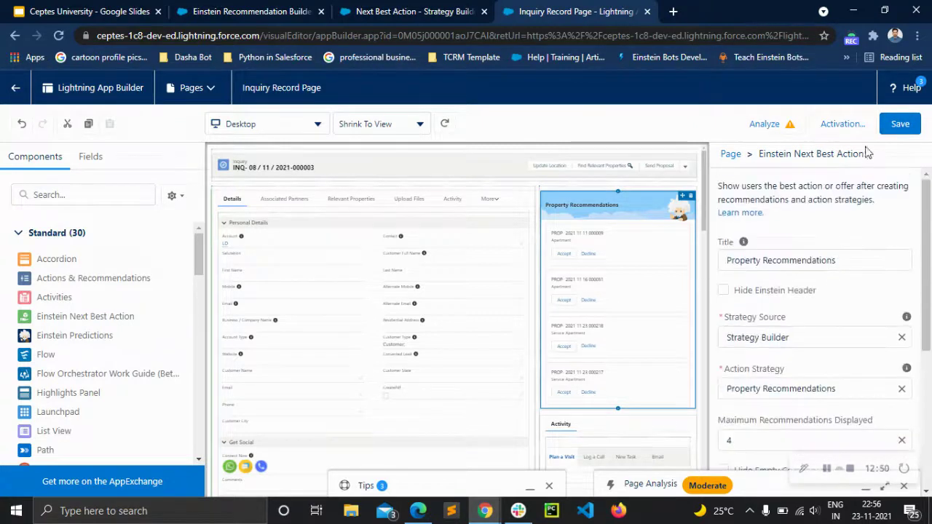
{"action": "left_click", "coordinate": [896, 125]}
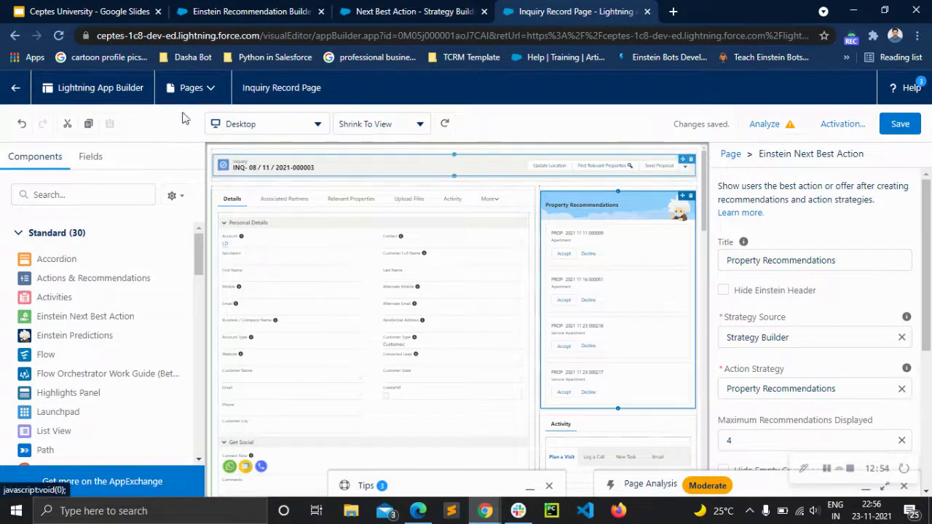
{"action": "left_click", "coordinate": [15, 89]}
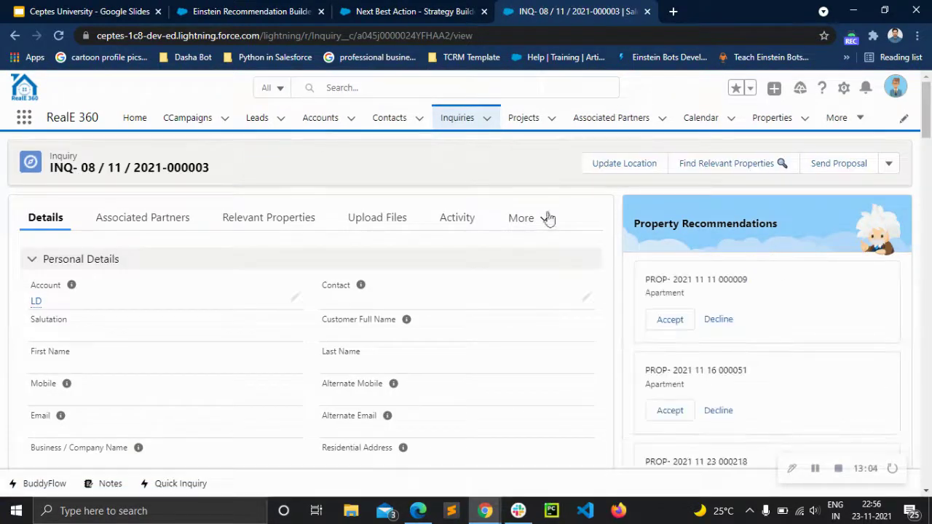
{"action": "scroll", "coordinate": [786, 304], "scroll_direction": "down", "scroll_amount": 3}
{"action": "scroll", "coordinate": [787, 303], "scroll_direction": "up", "scroll_amount": 2}
{"action": "scroll", "coordinate": [740, 280], "scroll_direction": "up", "scroll_amount": 1}
{"action": "scroll", "coordinate": [718, 278], "scroll_direction": "down", "scroll_amount": 1}
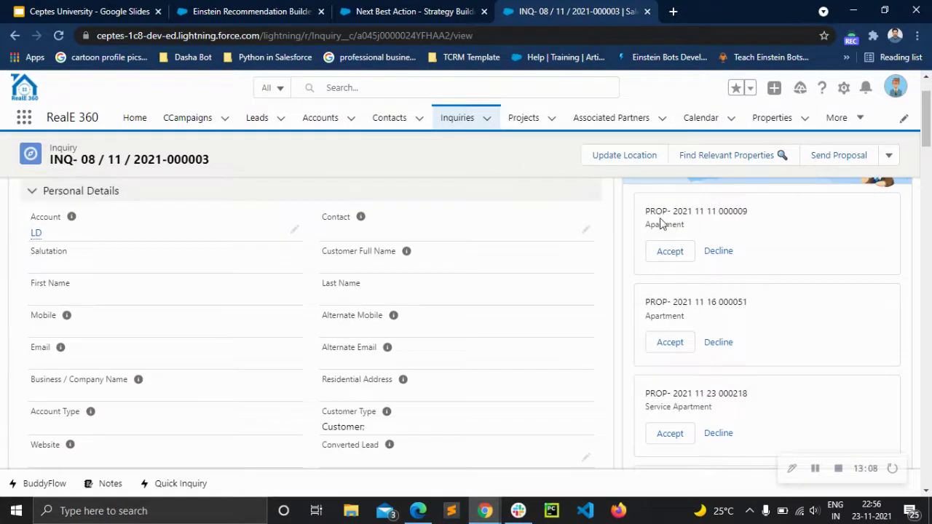
{"action": "scroll", "coordinate": [704, 282], "scroll_direction": "down", "scroll_amount": 3}
{"action": "scroll", "coordinate": [687, 345], "scroll_direction": "up", "scroll_amount": 2}
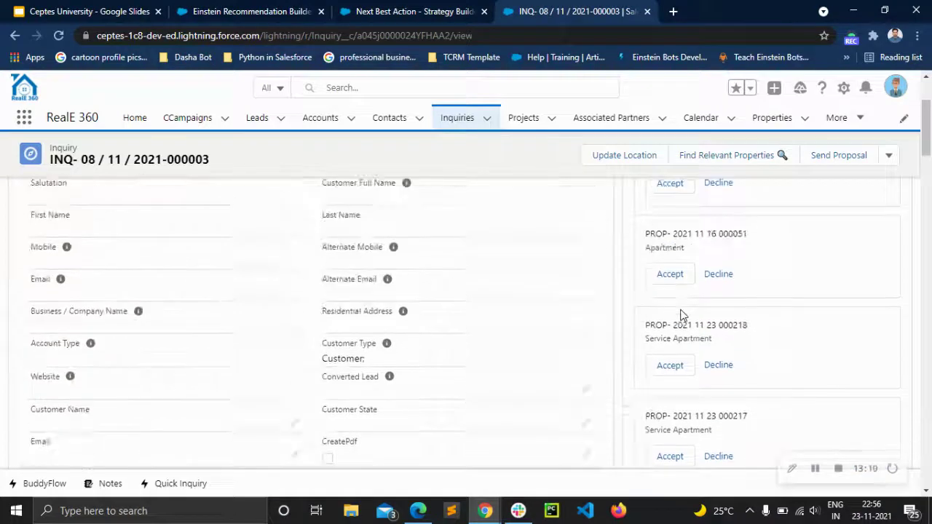
{"action": "scroll", "coordinate": [683, 314], "scroll_direction": "up", "scroll_amount": 1}
{"action": "scroll", "coordinate": [432, 329], "scroll_direction": "down", "scroll_amount": 8}
{"action": "scroll", "coordinate": [429, 331], "scroll_direction": "up", "scroll_amount": 8}
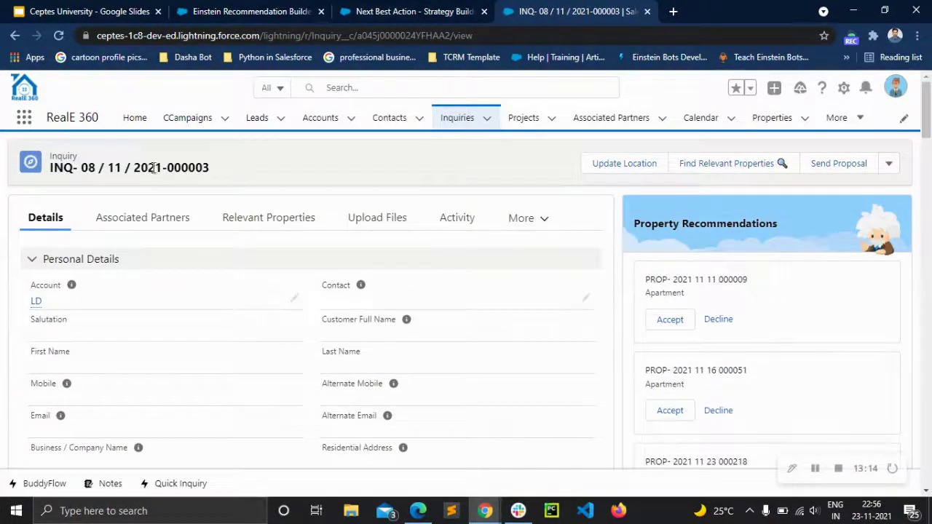
{"action": "left_click", "coordinate": [455, 122]}
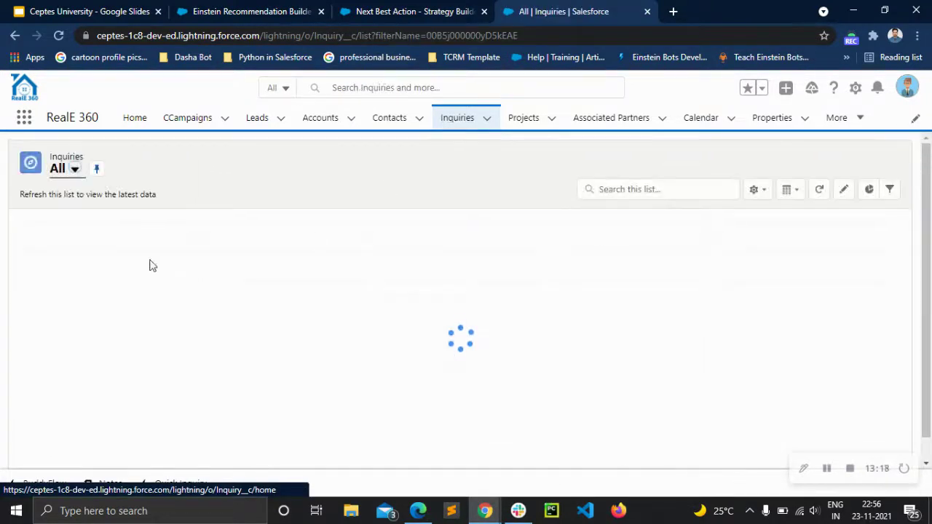
{"action": "scroll", "coordinate": [140, 306], "scroll_direction": "down", "scroll_amount": 3}
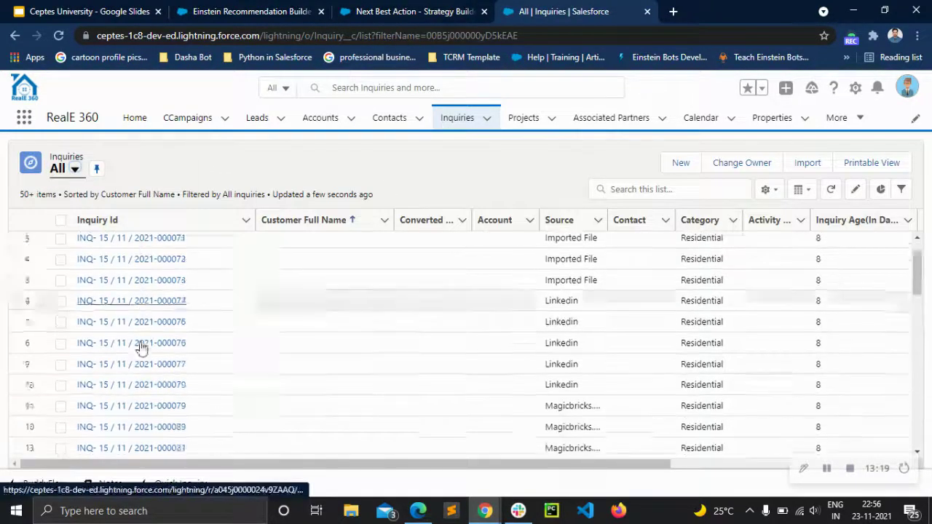
{"action": "left_click", "coordinate": [152, 320]}
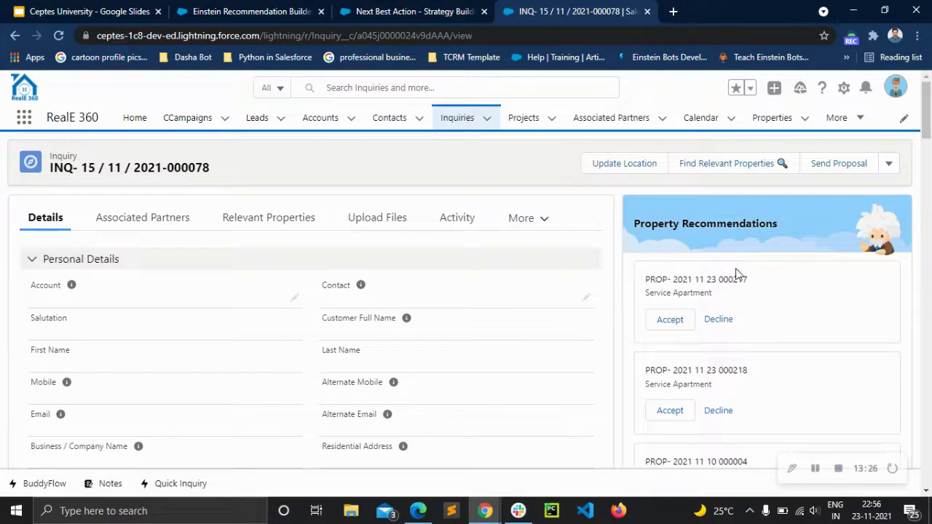
{"action": "scroll", "coordinate": [764, 333], "scroll_direction": "down", "scroll_amount": 2}
{"action": "scroll", "coordinate": [762, 334], "scroll_direction": "down", "scroll_amount": 1}
{"action": "scroll", "coordinate": [763, 333], "scroll_direction": "up", "scroll_amount": 3}
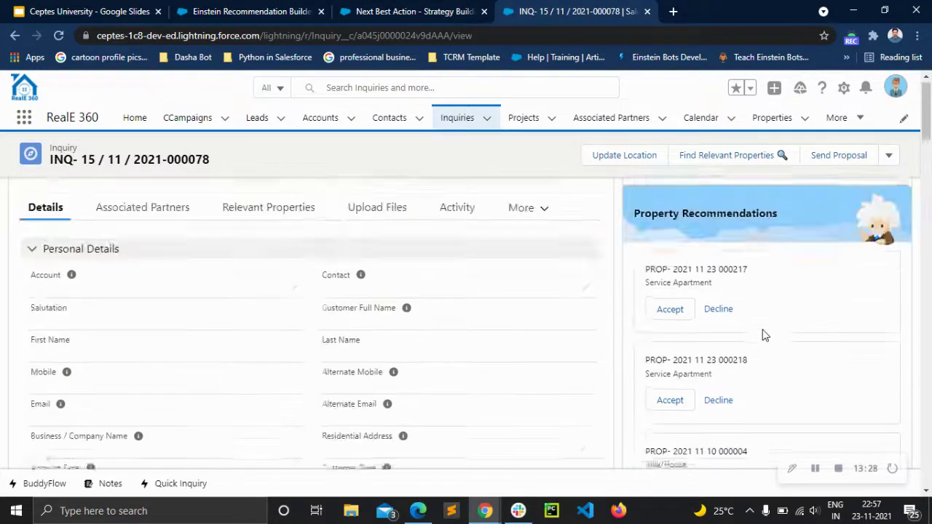